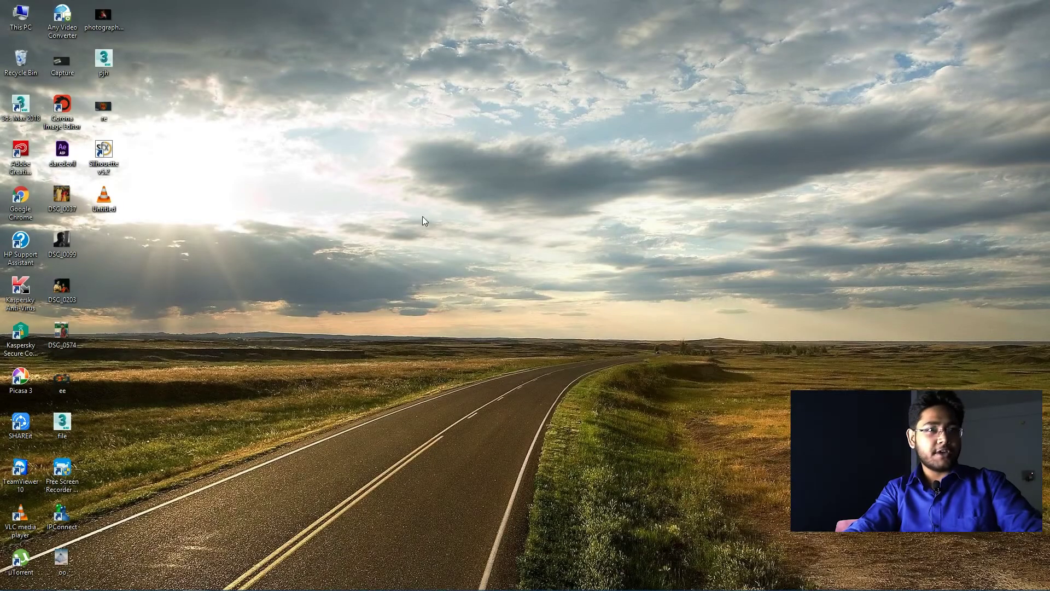
- Refresh the Windows desktop and bring the 3ds Max cherry bowl scene to the front
right_click(442, 210)
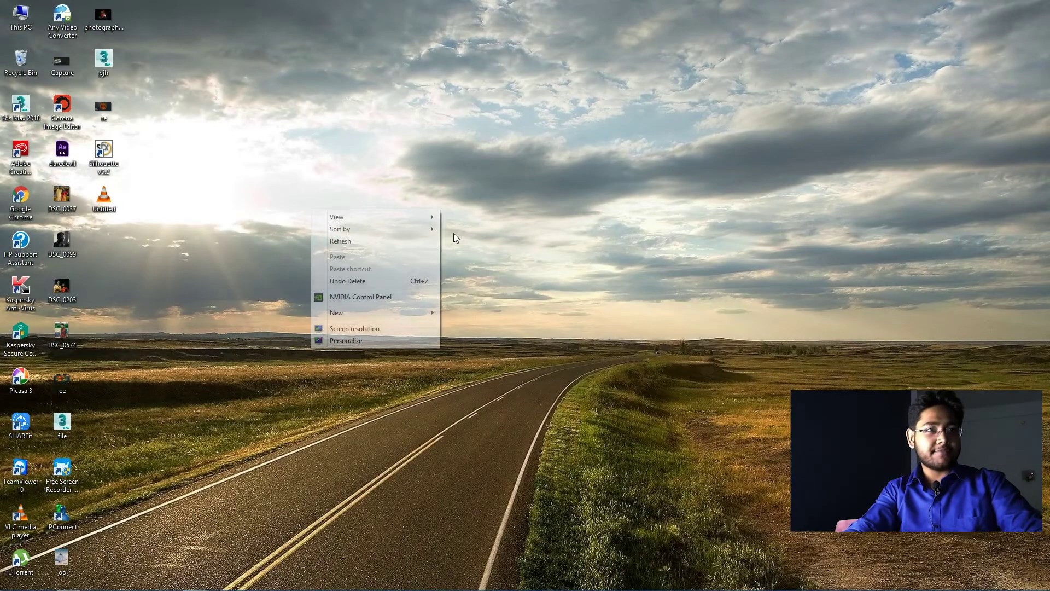
click(405, 237)
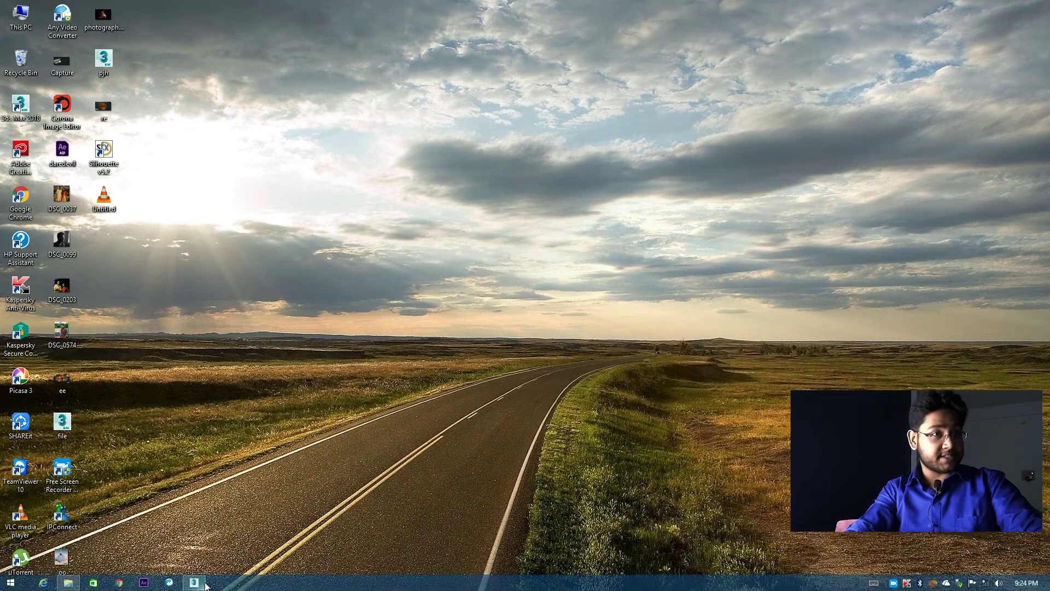
click(194, 582)
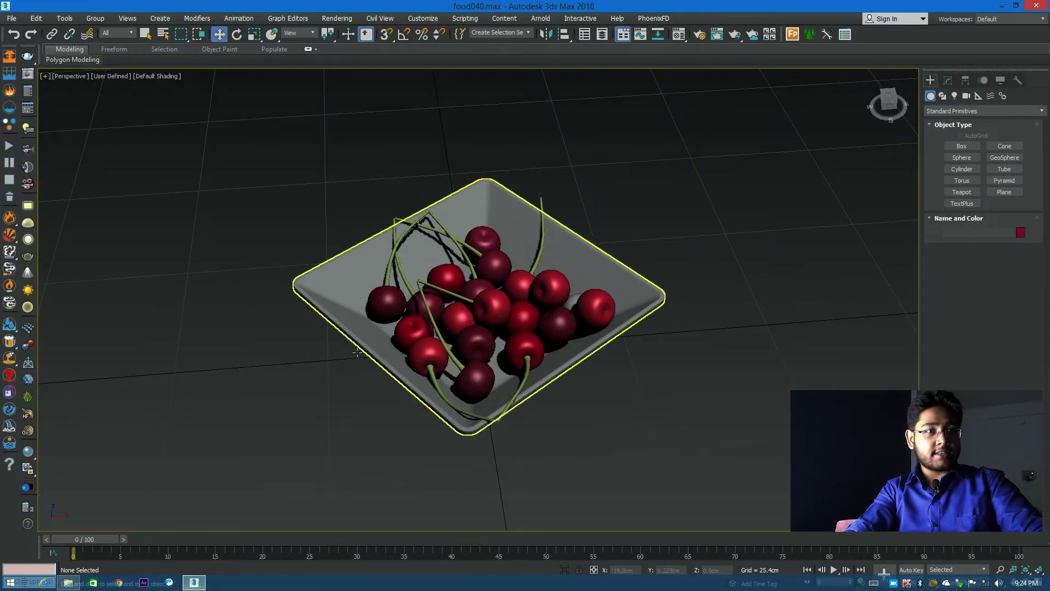
- Orbit around the cherry bowl and switch the Create panel category to Fluids
mouse_move(364, 385)
alt+middle_down()
mouse_move(410, 376)
mouse_move(420, 386)
mouse_move(389, 365)
alt+middle_up()
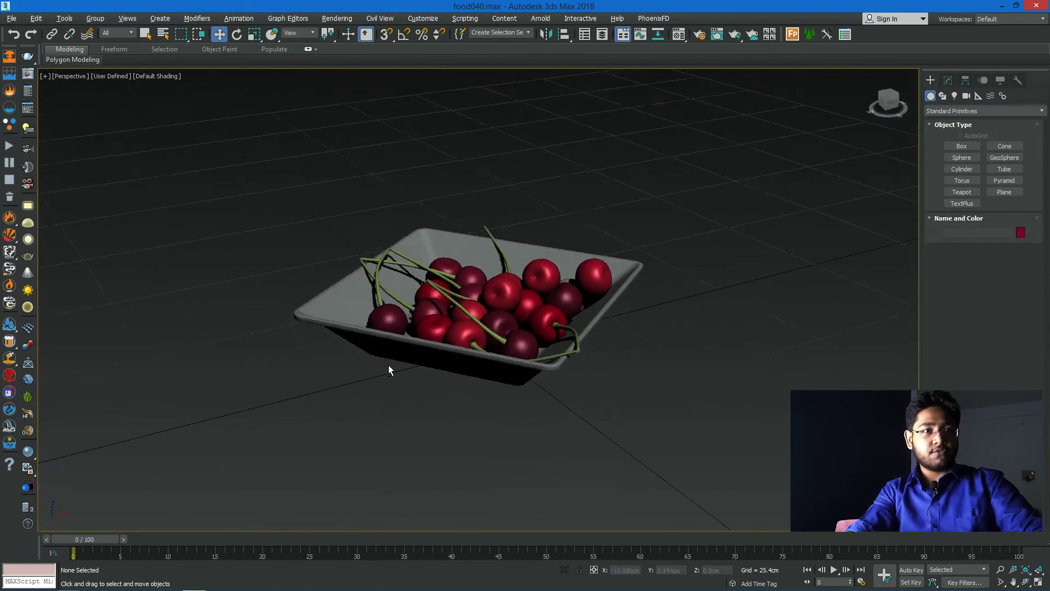
scroll(429, 335, up, 3)
scroll(431, 335, down, 1)
scroll(545, 355, up, 2)
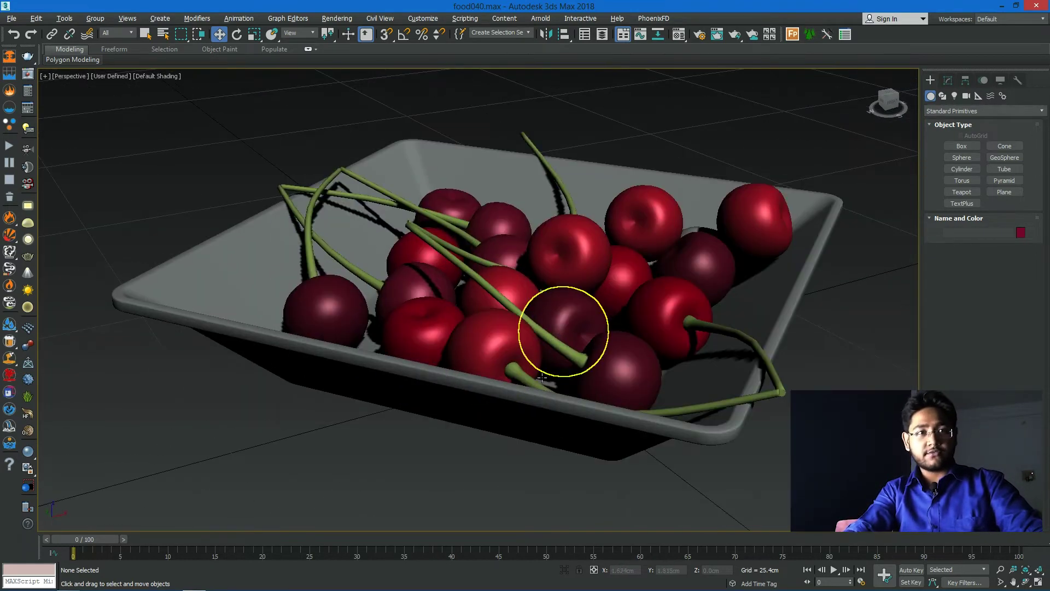
mouse_move(541, 377)
alt+middle_down()
mouse_move(464, 378)
mouse_move(499, 387)
alt+middle_up()
scroll(475, 382, down, 3)
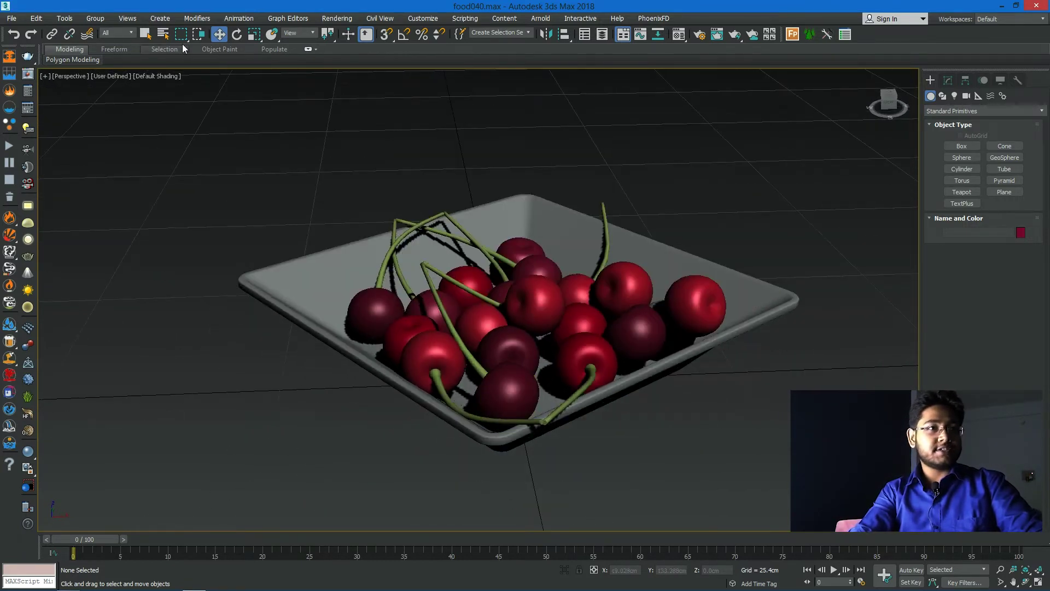
alt+middle_drag(387, 220, 366, 222)
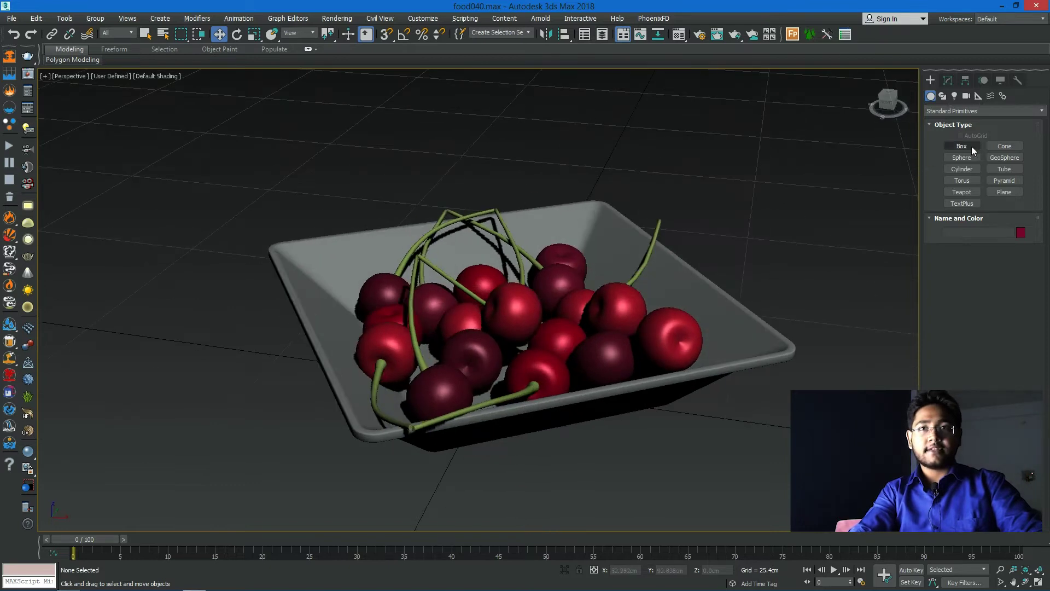
click(942, 112)
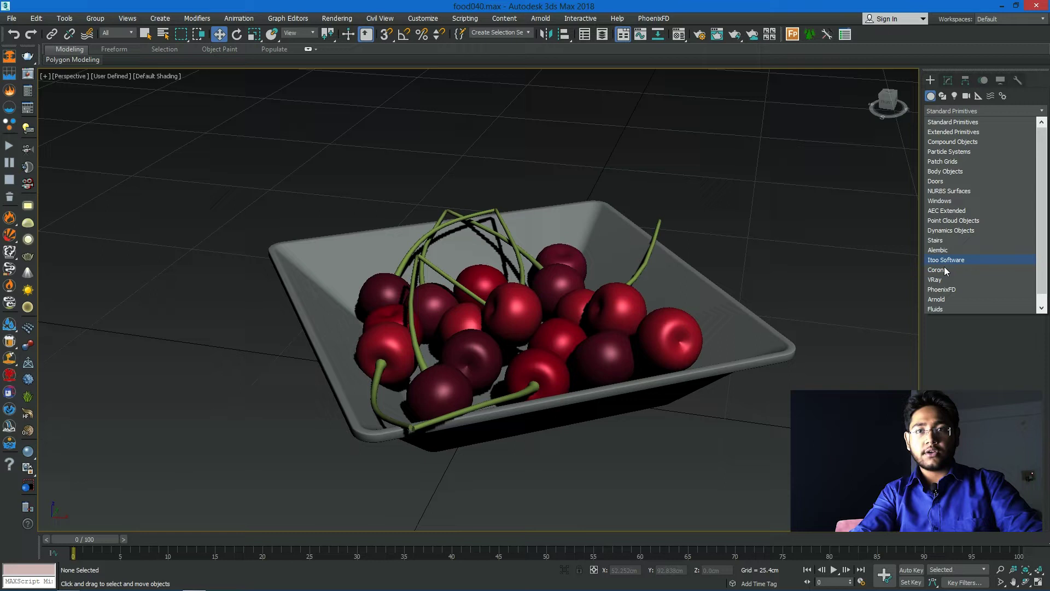
click(946, 309)
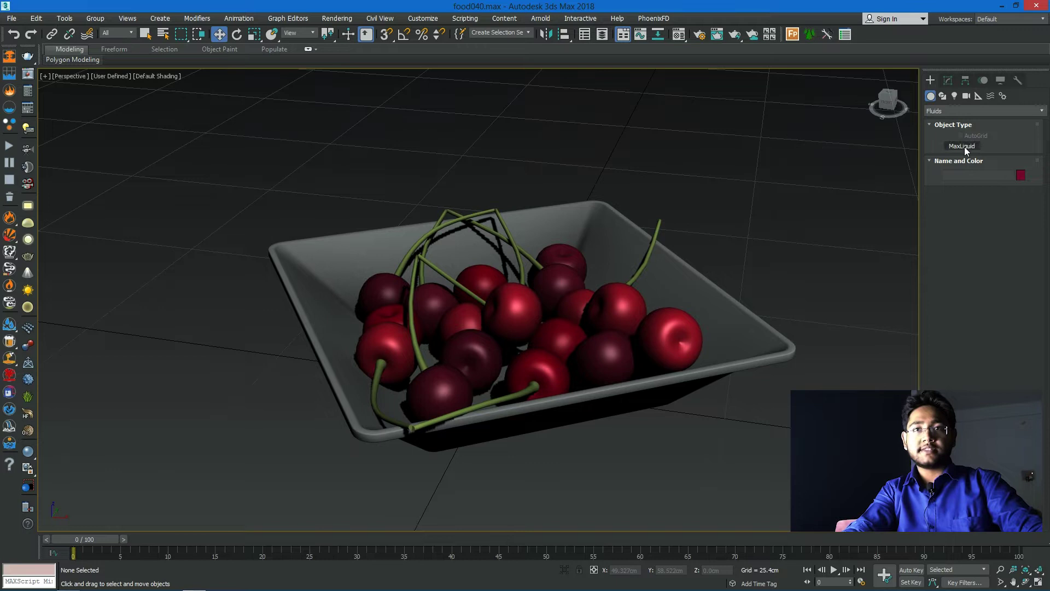
scroll(743, 236, down, 2)
scroll(719, 242, down, 5)
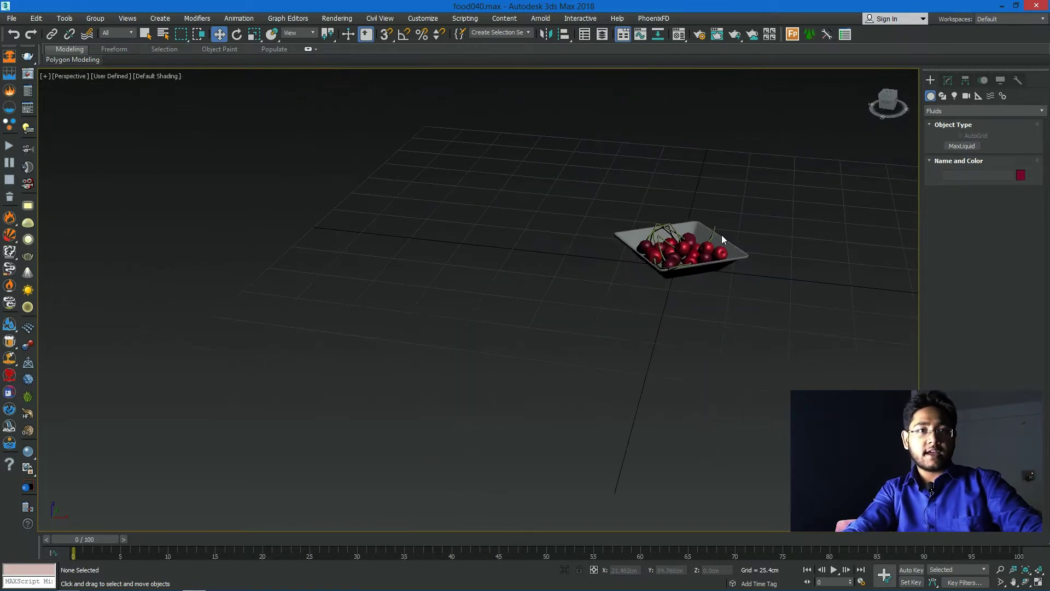
- Drag out the MaxLiquid simulator Liquid001 left of the bowl, then select the bowl
mouse_move(720, 242)
alt+middle_down()
mouse_move(659, 328)
mouse_move(638, 313)
alt+middle_up()
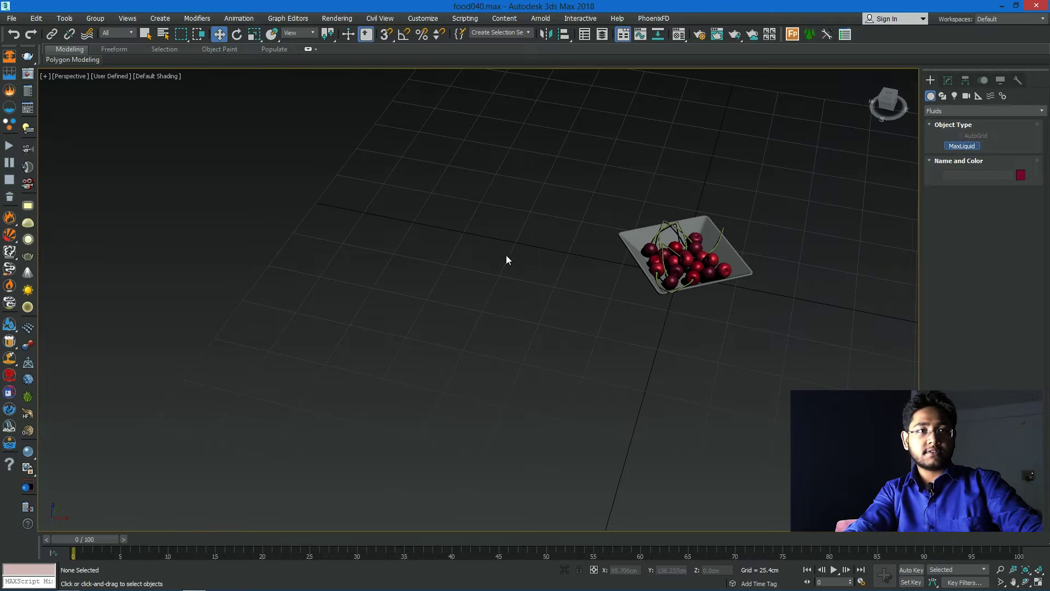
drag(489, 237, 577, 304)
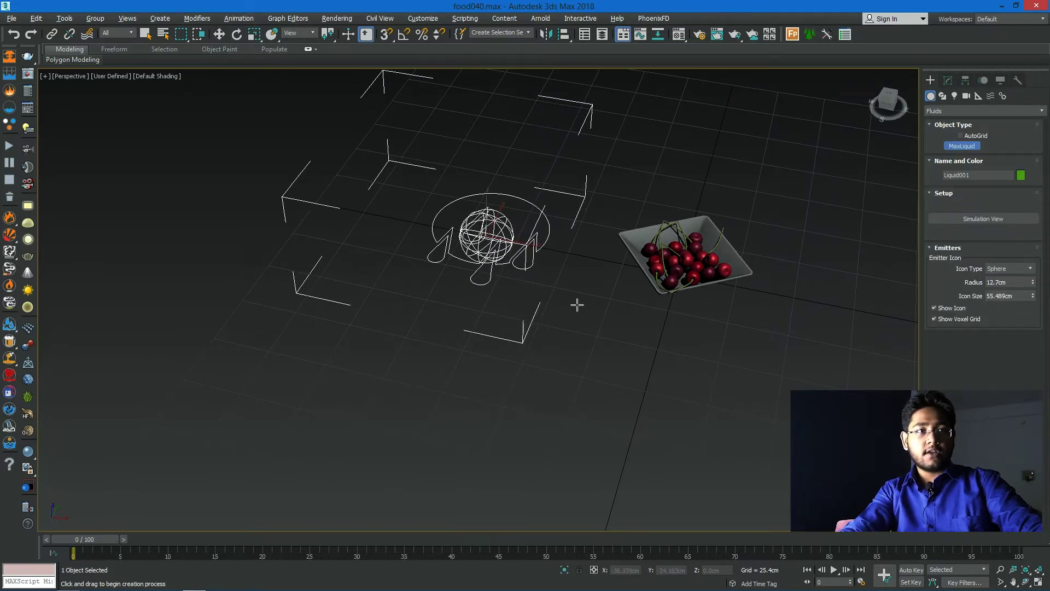
mouse_move(577, 304)
alt+middle_down()
mouse_move(509, 268)
mouse_move(594, 305)
mouse_move(577, 279)
alt+middle_up()
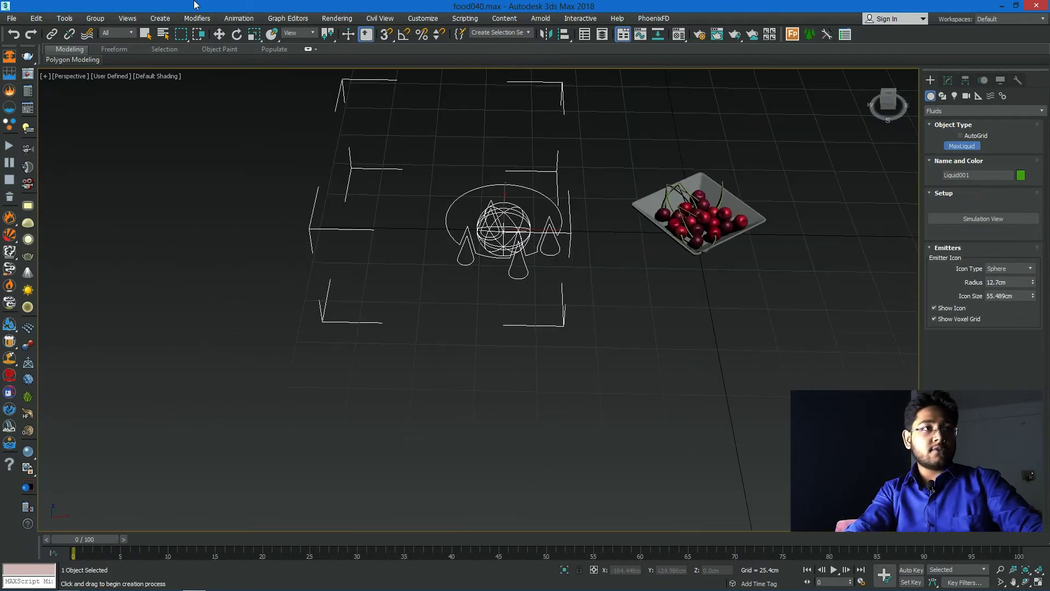
click(218, 33)
scroll(680, 270, up, 2)
click(571, 290)
scroll(588, 236, up, 3)
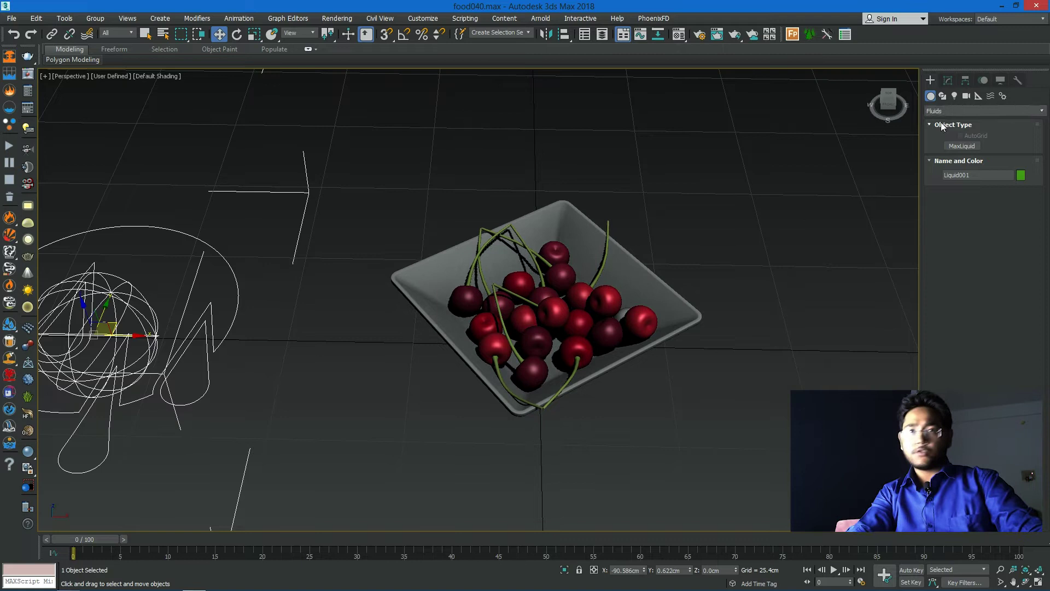
- Draw a Splines circle around the bowl in the maximized Top view
click(942, 96)
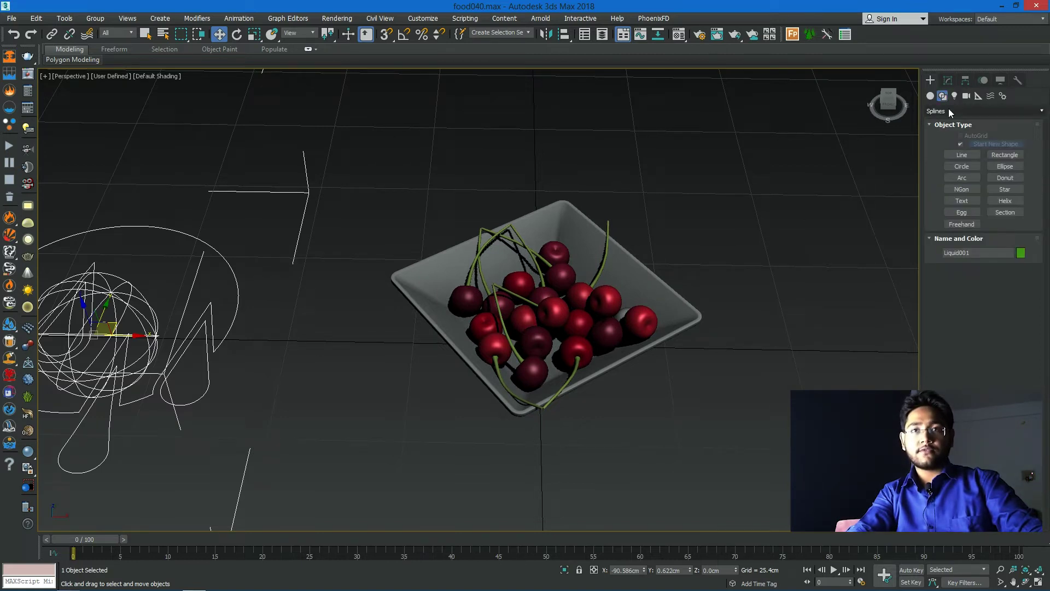
click(969, 111)
click(952, 122)
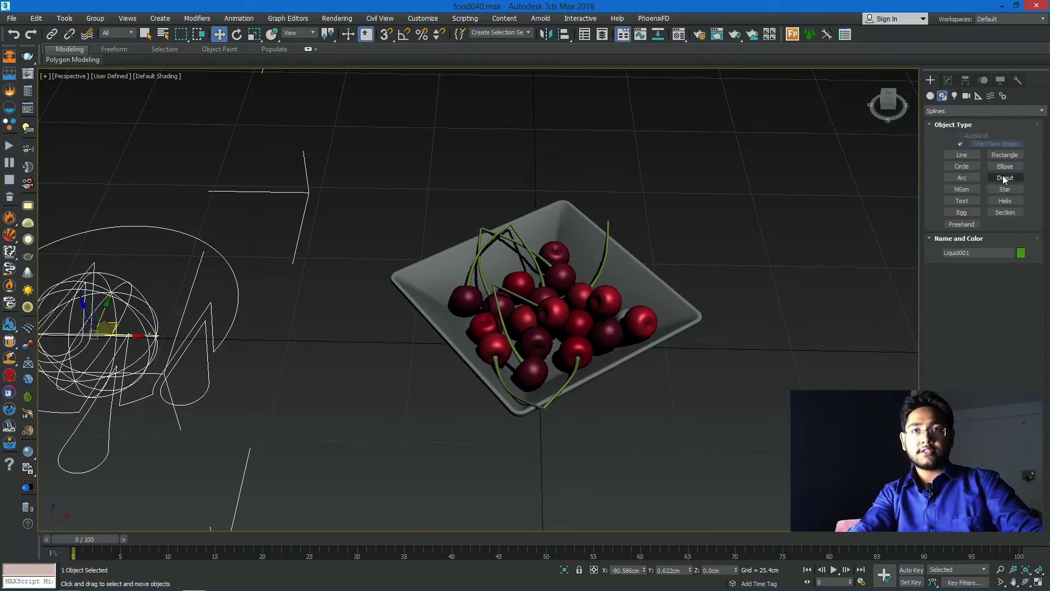
click(962, 166)
key(alt+w)
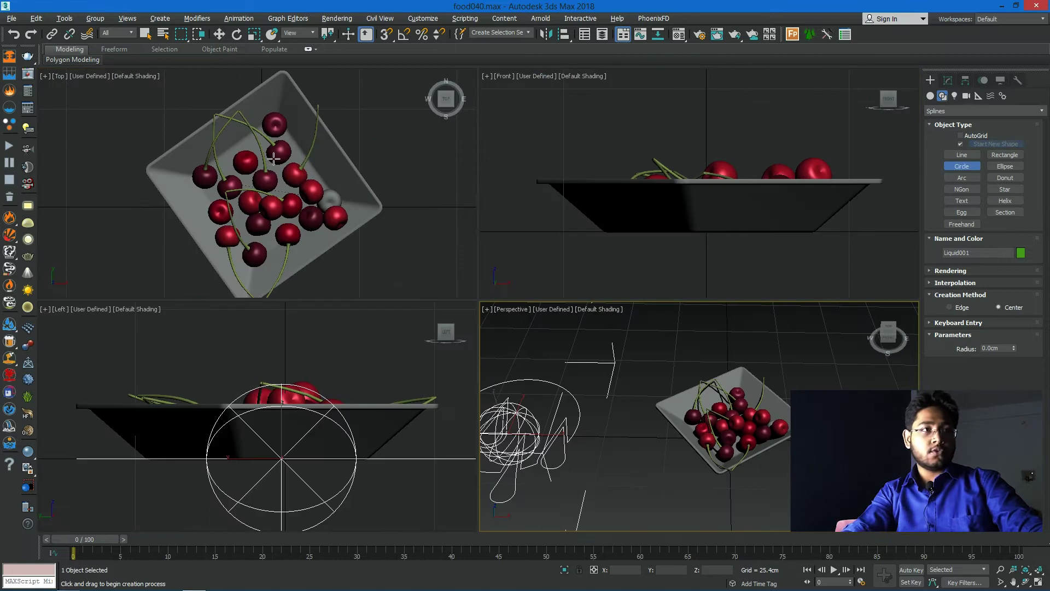
scroll(273, 156, up, 3)
key(alt+w)
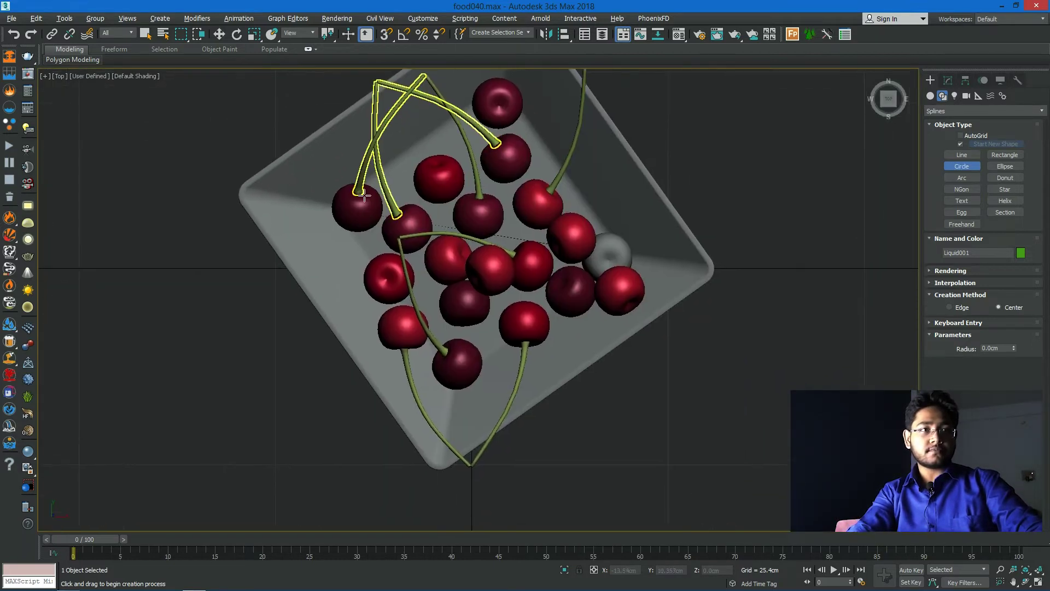
scroll(365, 194, down, 3)
scroll(365, 195, up, 1)
drag(452, 224, 457, 224)
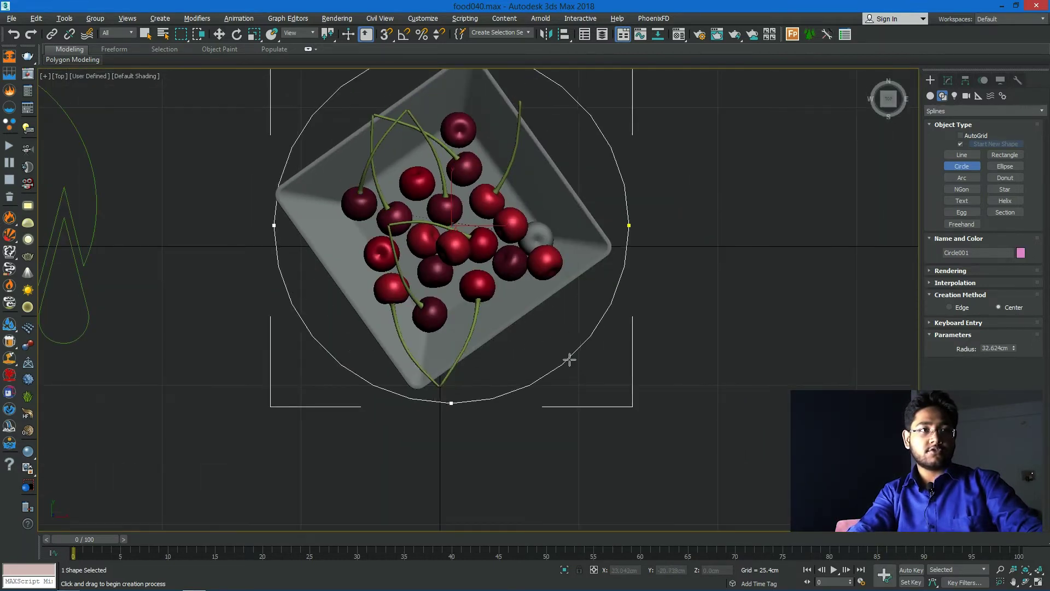
mouse_move(546, 308)
mouse_down()
mouse_move(522, 307)
mouse_move(578, 352)
mouse_up()
- Shrink the circle to a small ring centred on the bowl with uniform scale
click(220, 33)
key(alt+w)
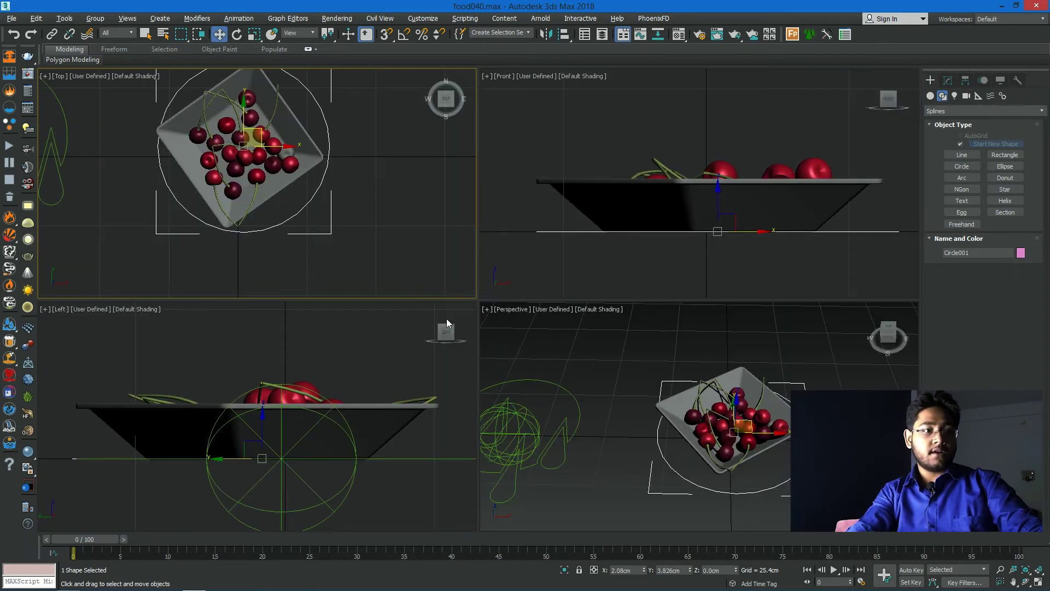
key(alt+w)
key(F3)
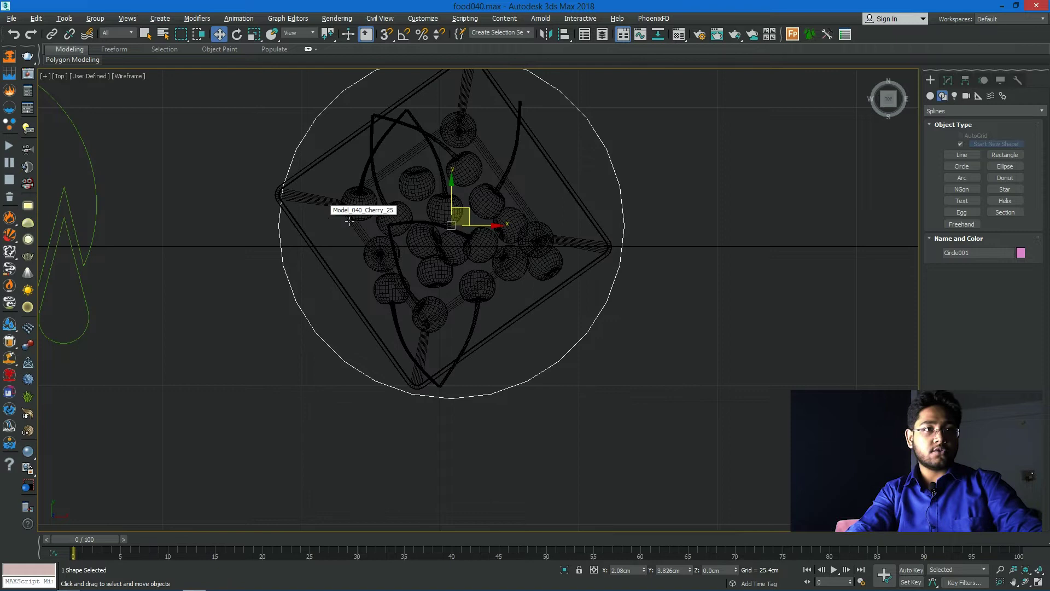
middle_drag(394, 244, 407, 293)
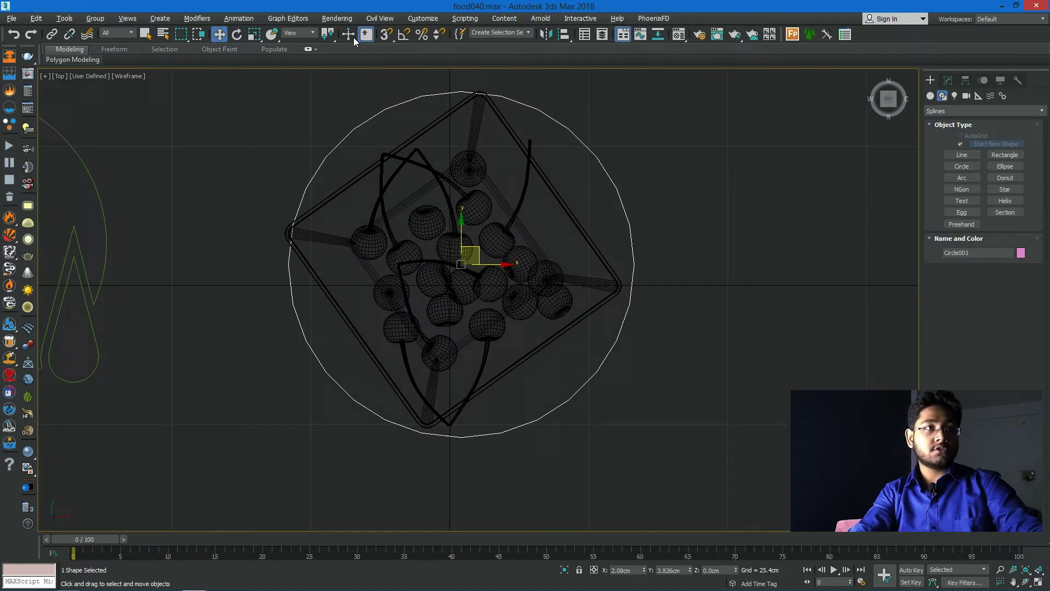
click(254, 33)
drag(474, 256, 492, 342)
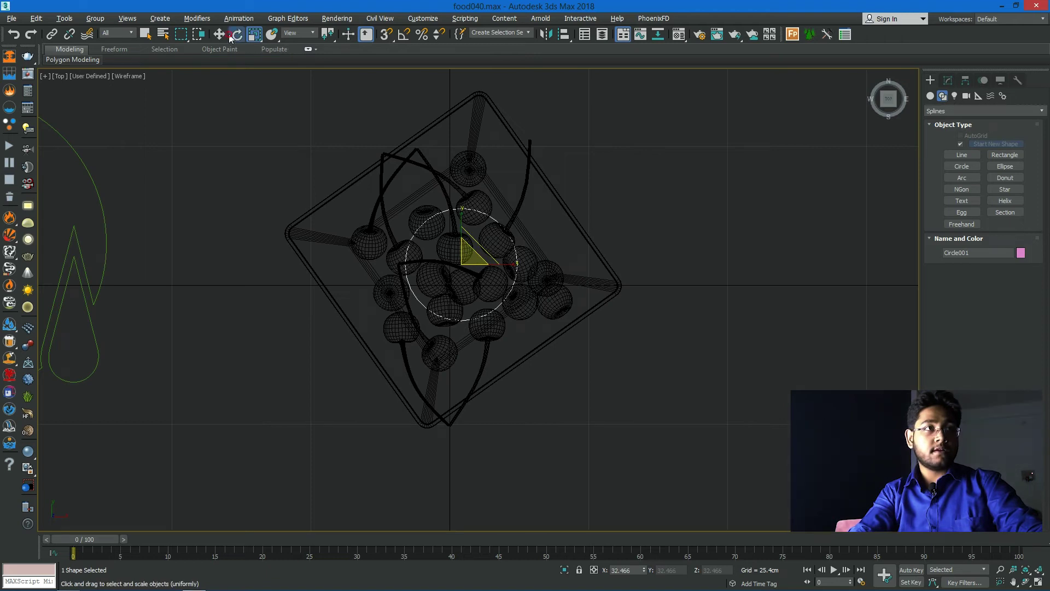
key(w)
drag(480, 252, 472, 253)
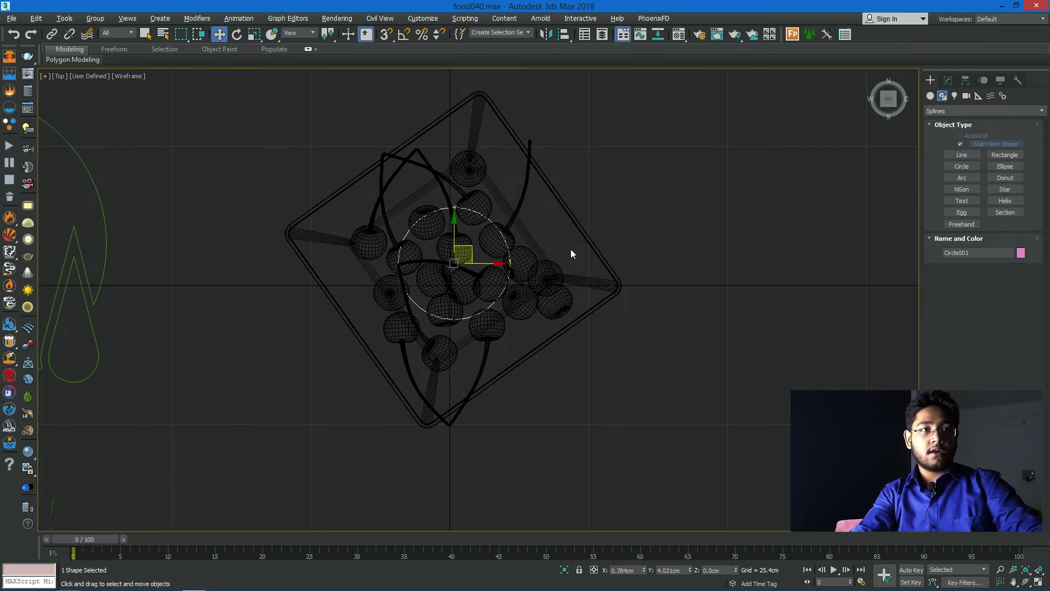
- Raise the circle above the bowl in Front view, setting wireframe views and maximizing Perspective
key(alt+w)
key(alt+w)
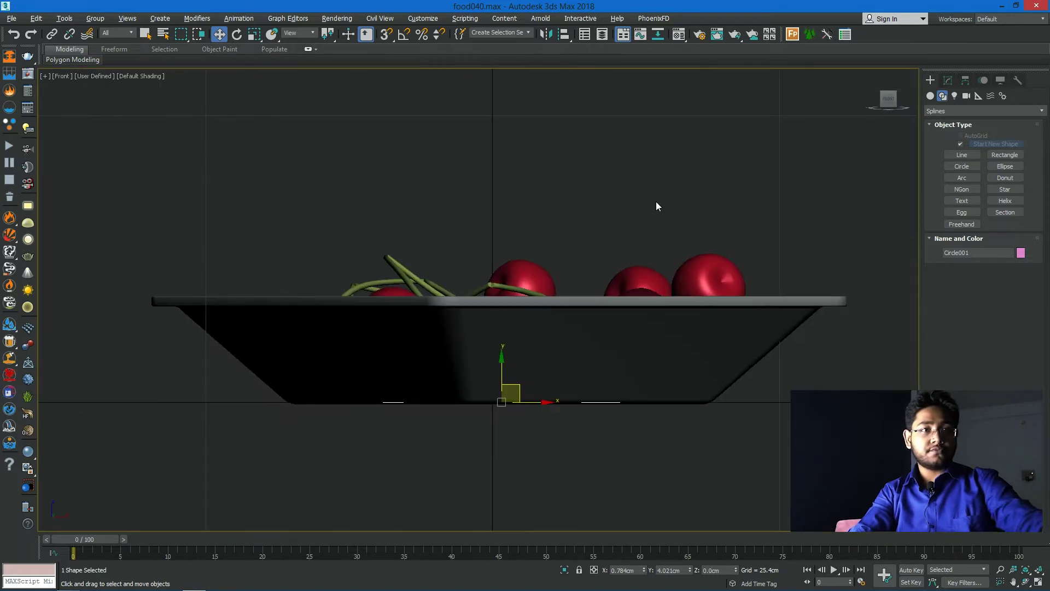
key(F3)
scroll(566, 271, down, 4)
click(533, 306)
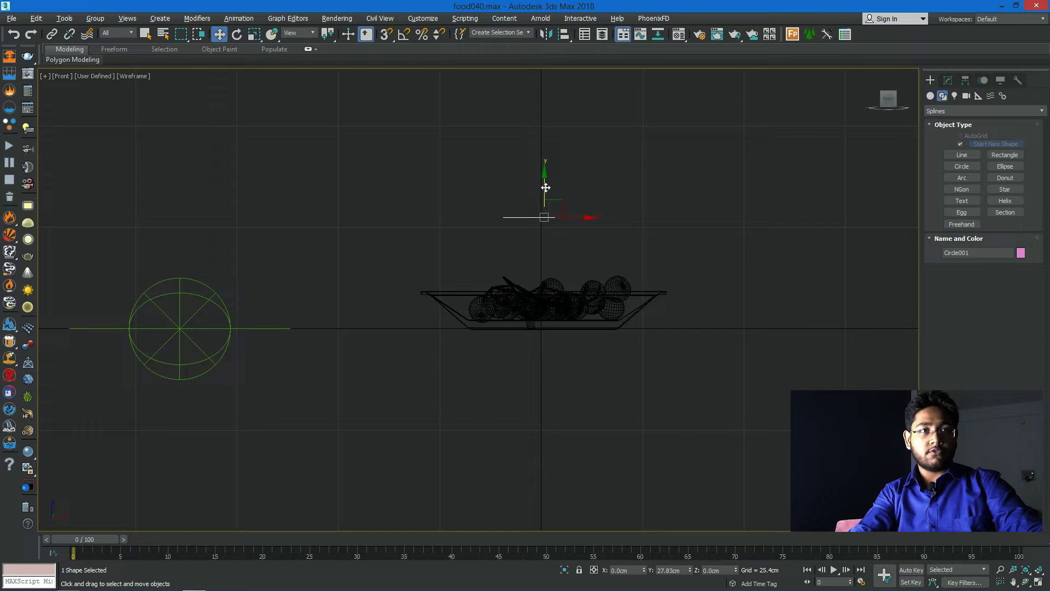
key(alt+w)
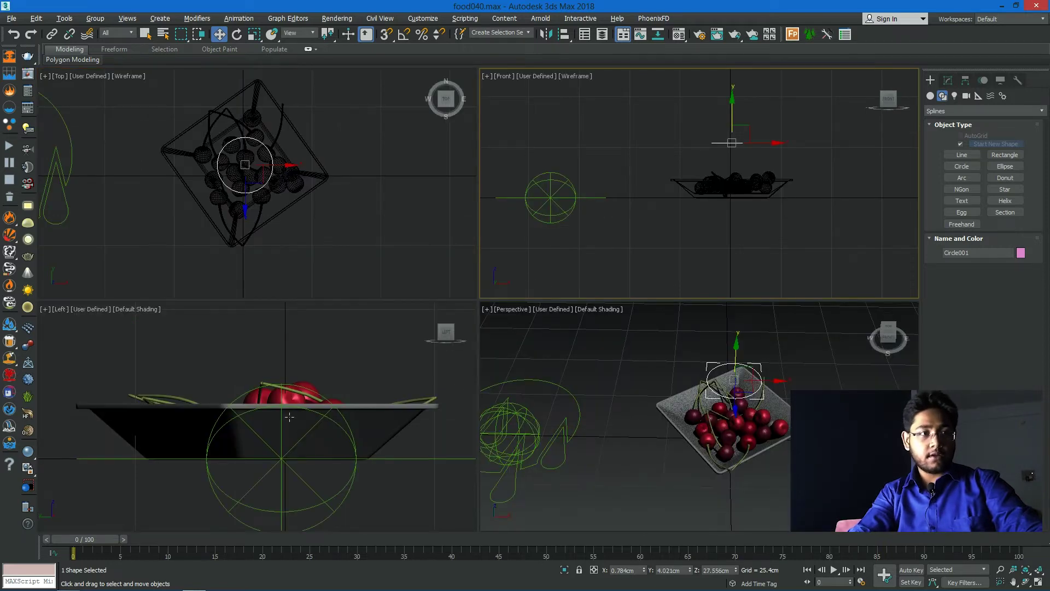
right_click(290, 416)
key(F3)
scroll(289, 393, down, 2)
scroll(291, 419, down, 2)
scroll(291, 419, down, 2)
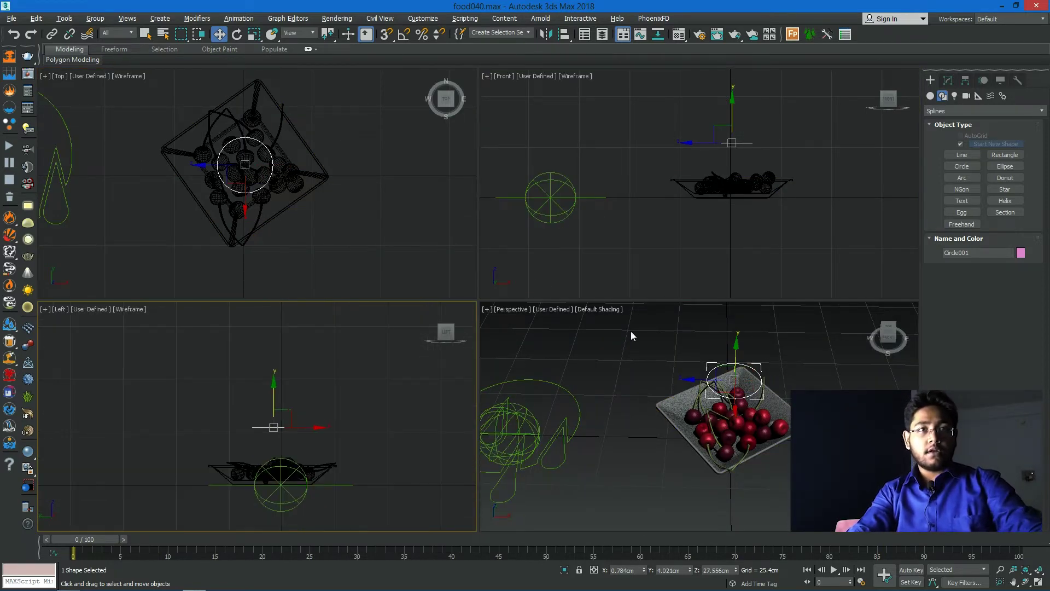
right_click(644, 295)
right_click(641, 360)
key(alt+w)
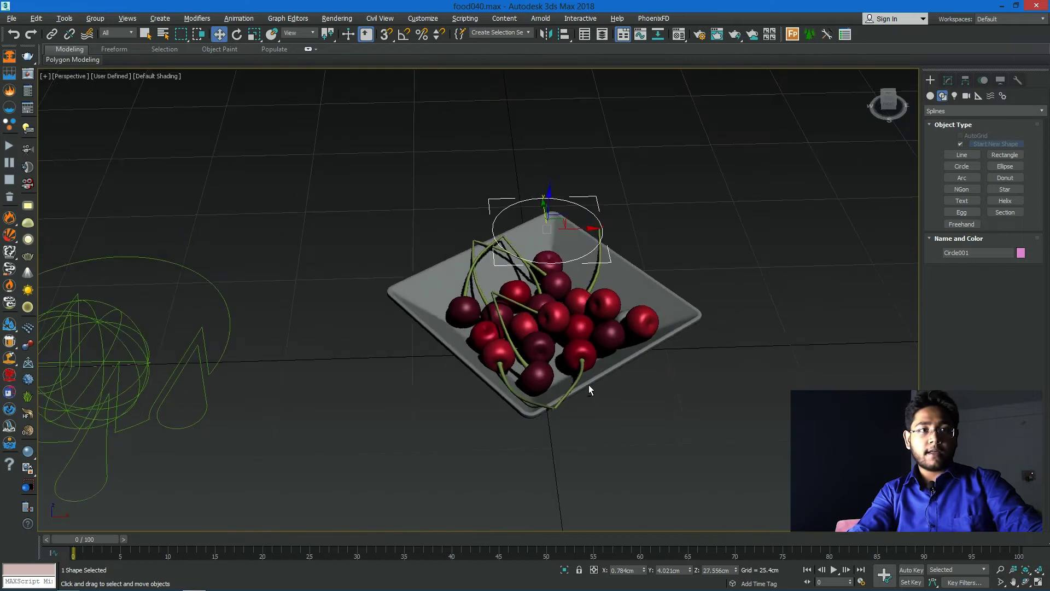
- Draw a small Standard Primitives sphere on the circle's edge in the maximized Top view
click(931, 96)
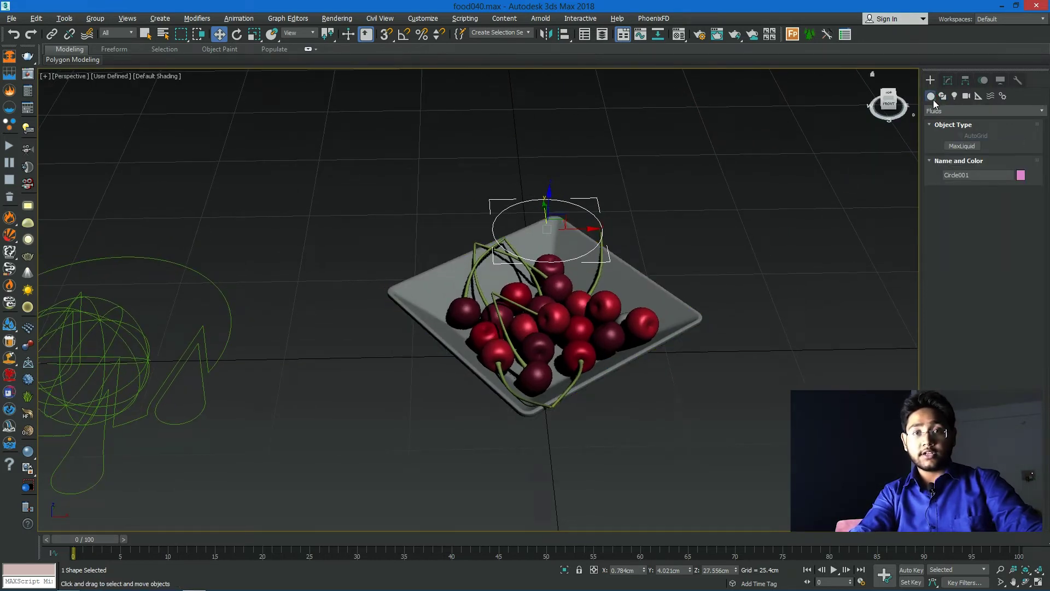
click(943, 111)
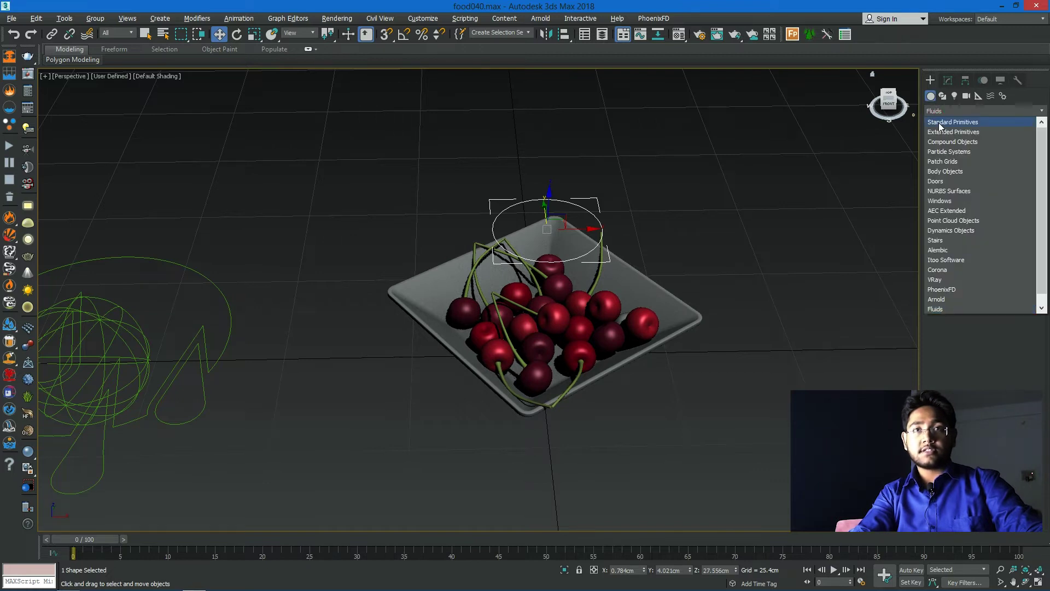
click(941, 122)
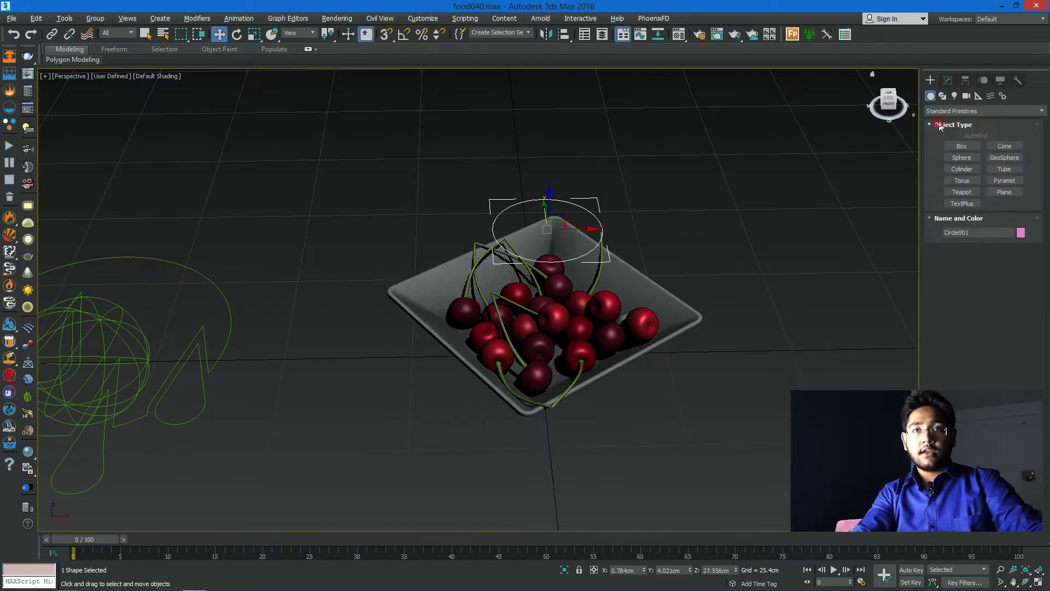
click(961, 158)
key(alt+w)
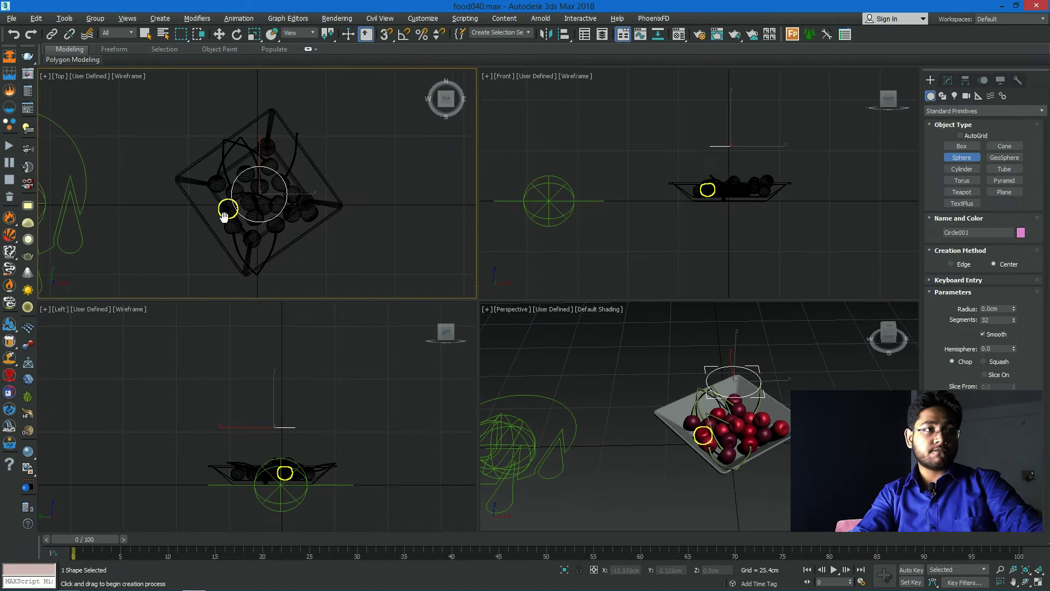
key(alt+w)
scroll(394, 230, up, 2)
scroll(375, 214, up, 3)
scroll(418, 387, up, 3)
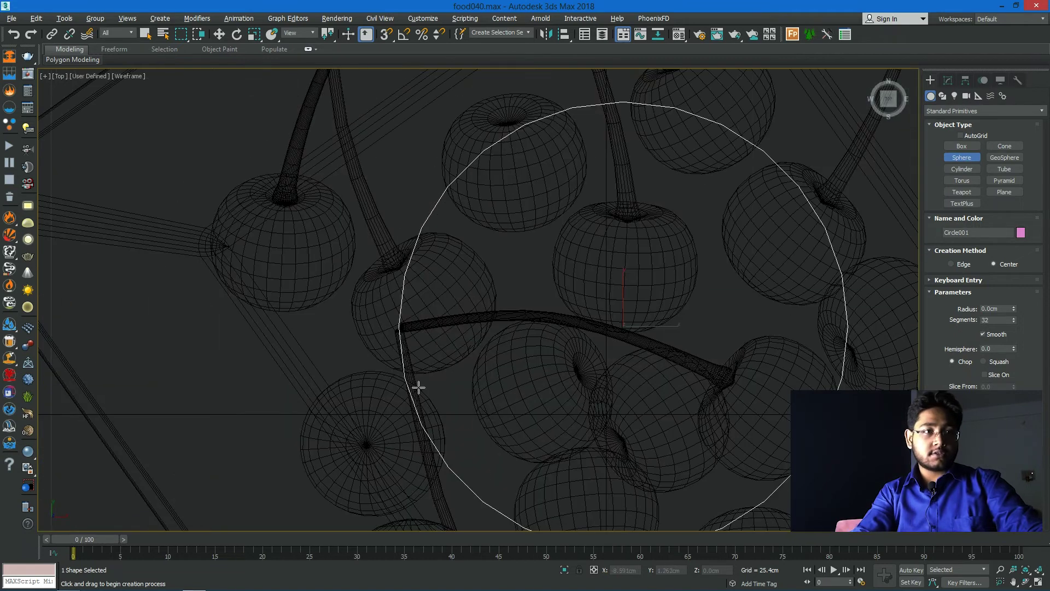
drag(402, 371, 413, 371)
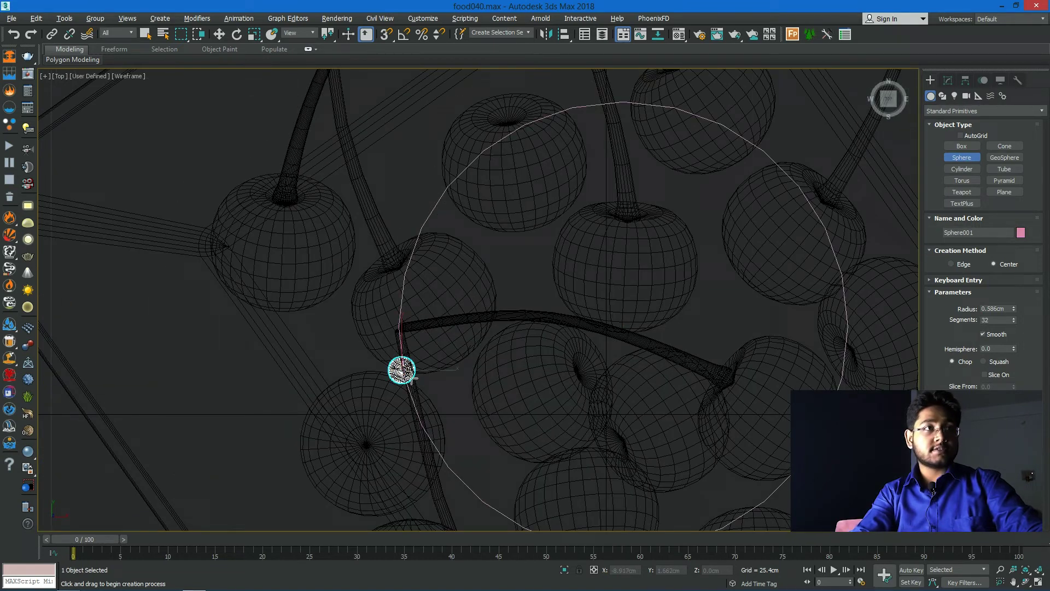
click(220, 35)
key(alt+w)
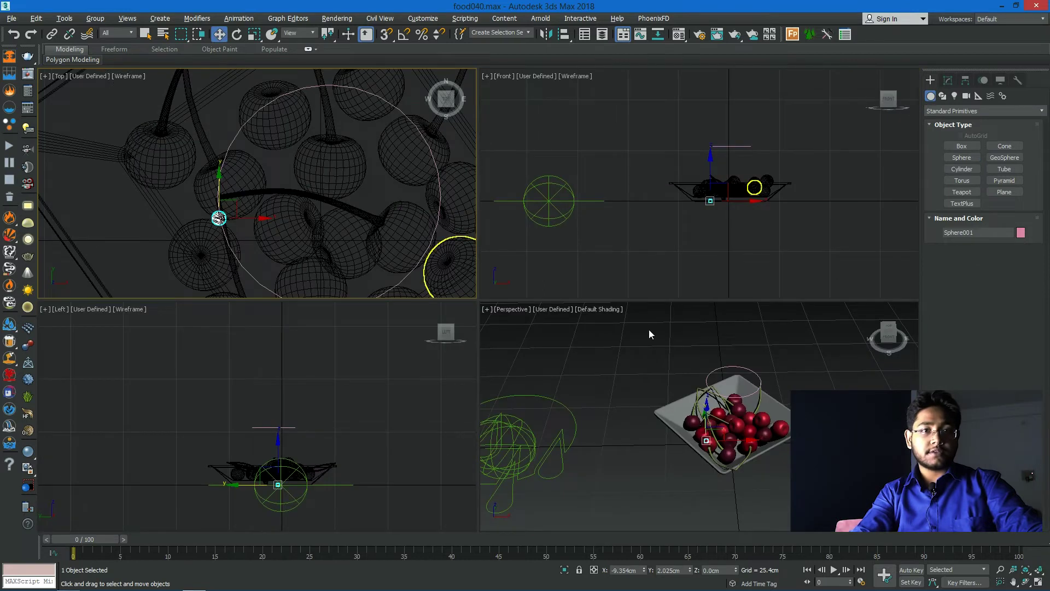
key(alt+w)
scroll(575, 345, up, 2)
scroll(482, 335, up, 2)
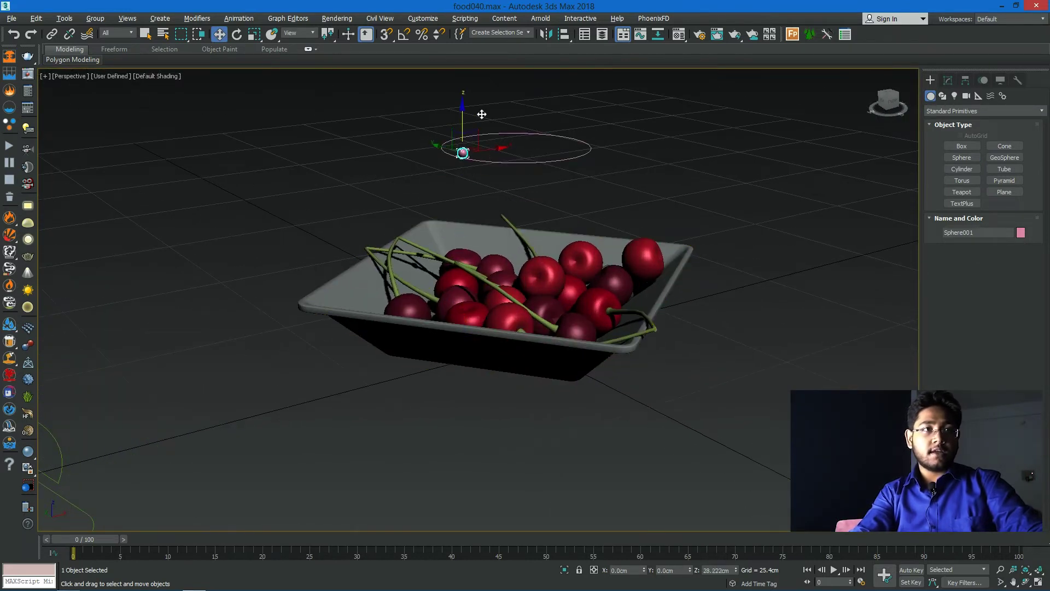
scroll(482, 114, up, 3)
alt+middle_drag(497, 310, 530, 307)
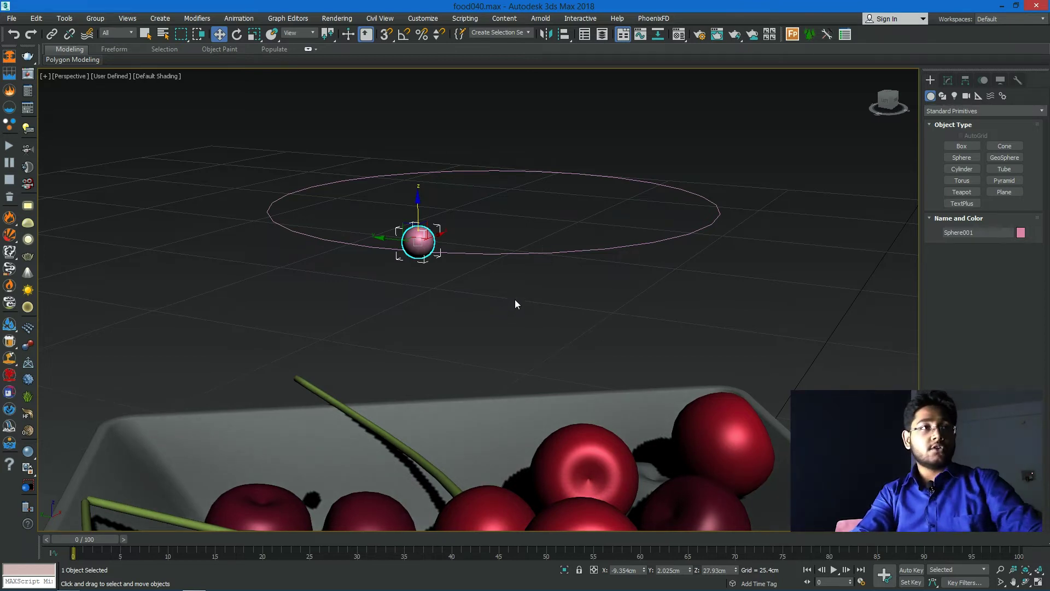
- Select the small sphere, cancelling a mistaken constraint attempt on the circle
click(522, 170)
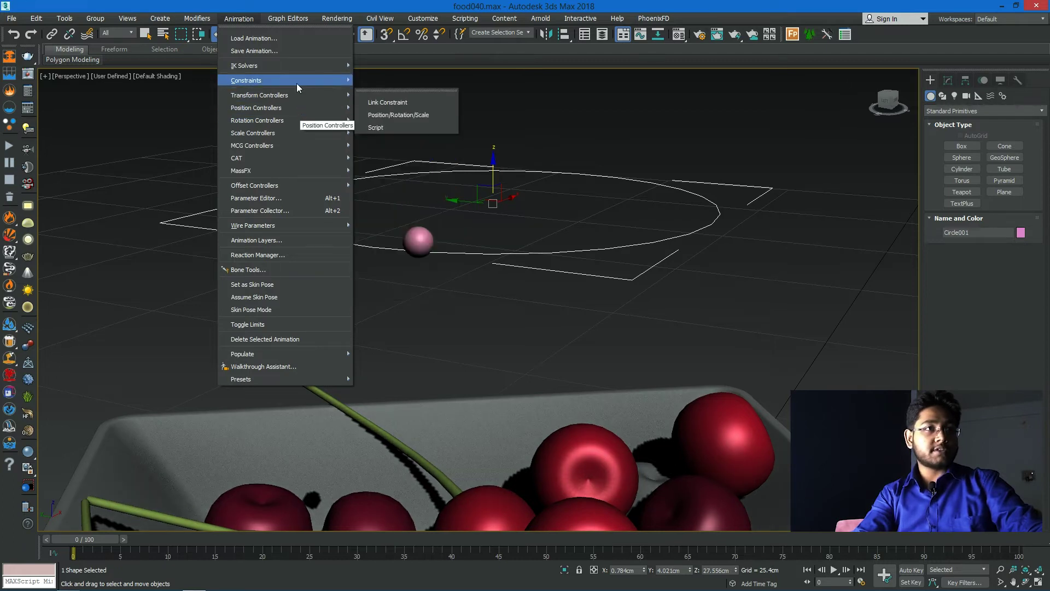
mouse_move(247, 81)
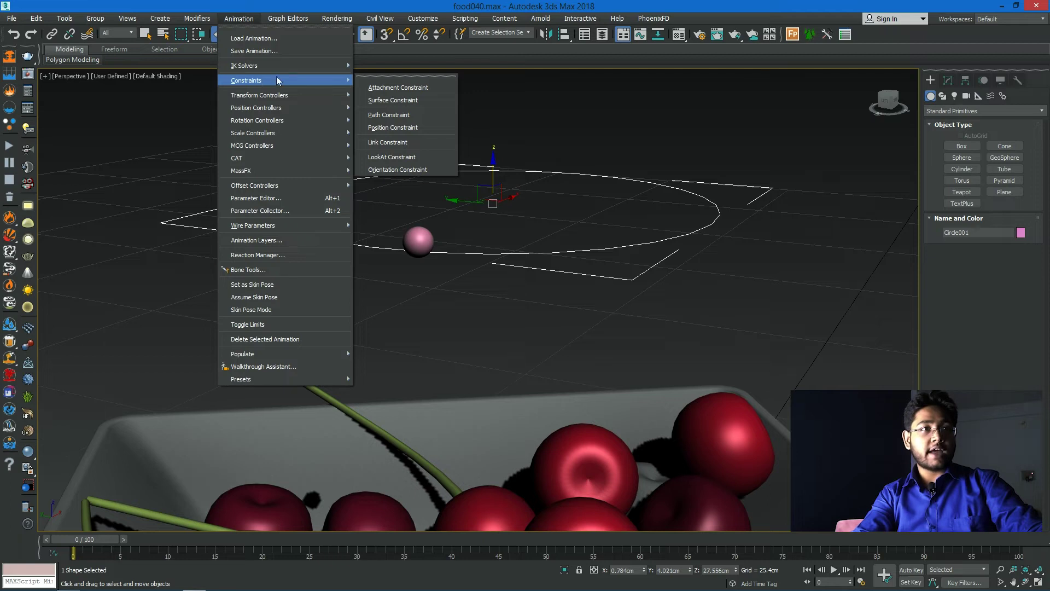
click(390, 115)
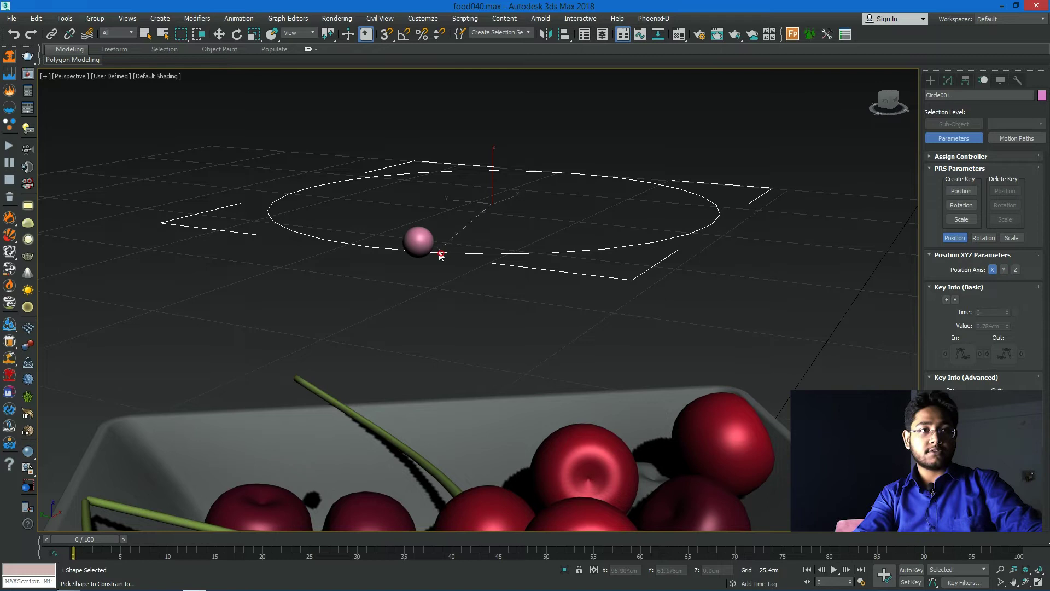
key(w)
click(427, 240)
click(239, 18)
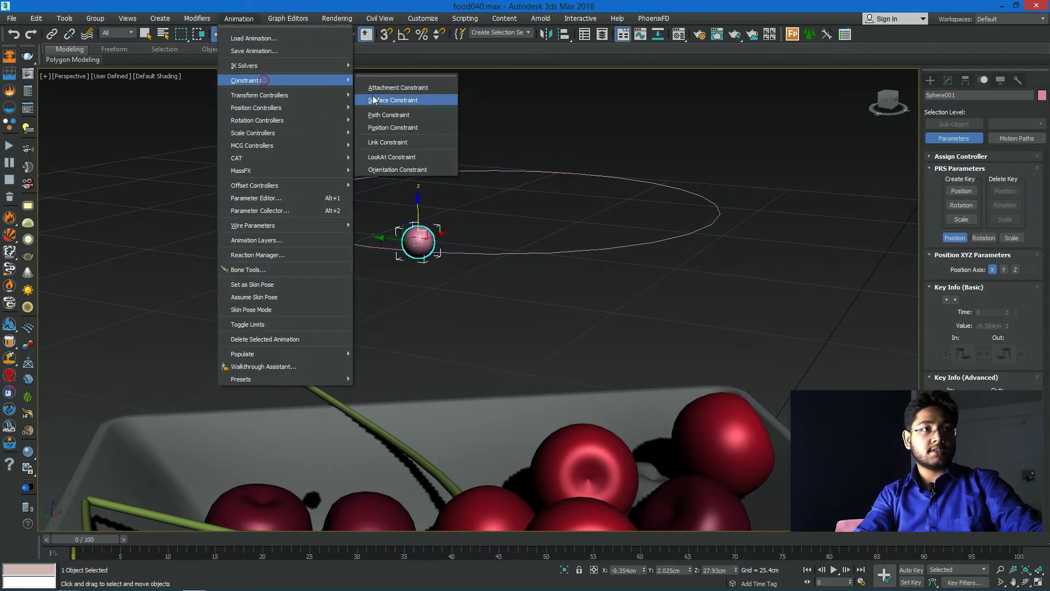
click(396, 115)
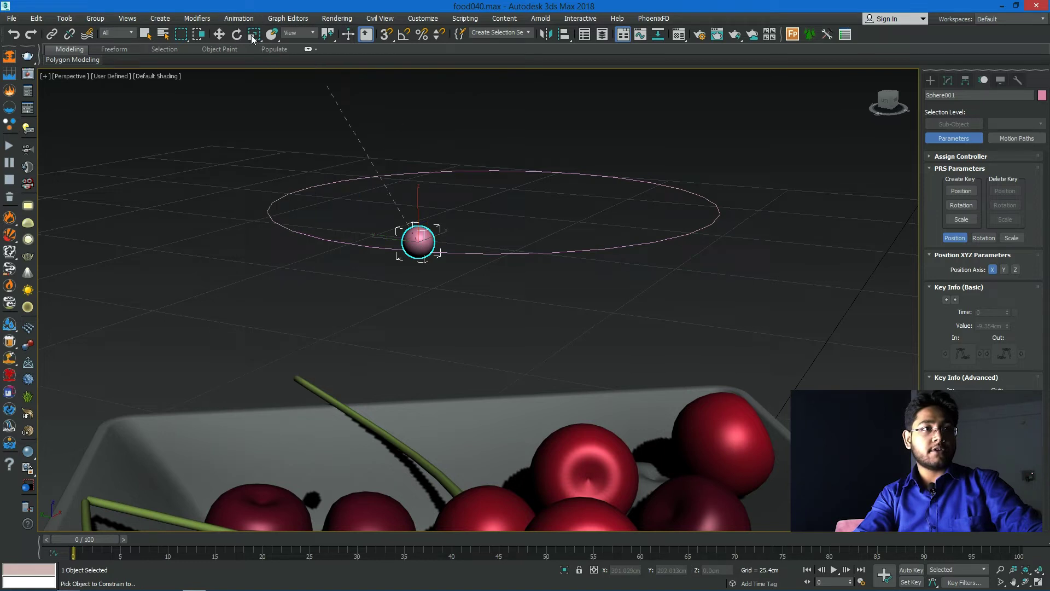
right_click(304, 115)
- Path-constrain Sphere001 to Circle001 and scrub the timeline to watch it travel
click(238, 18)
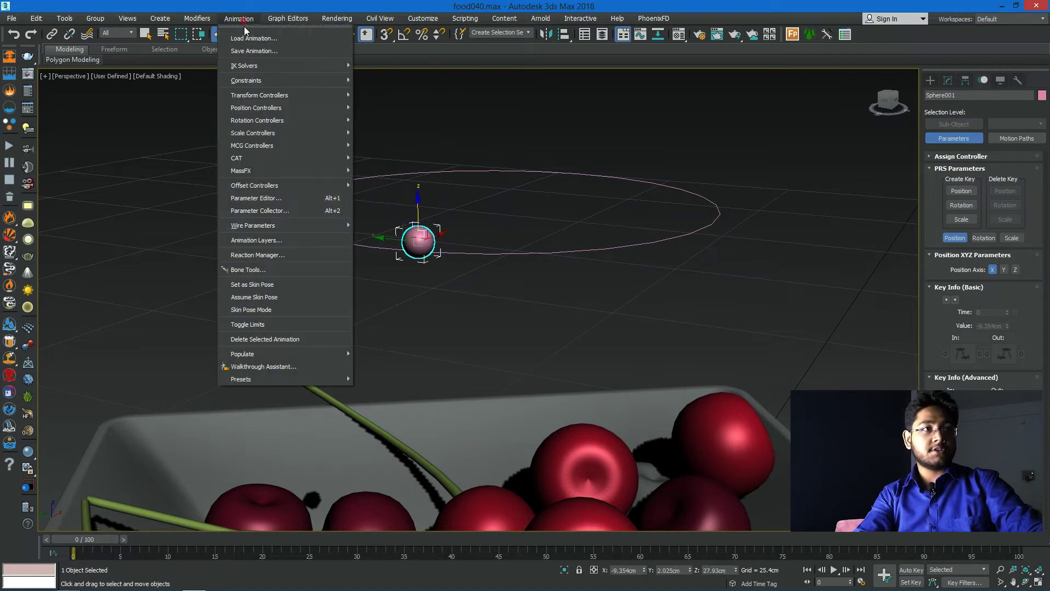
mouse_move(246, 80)
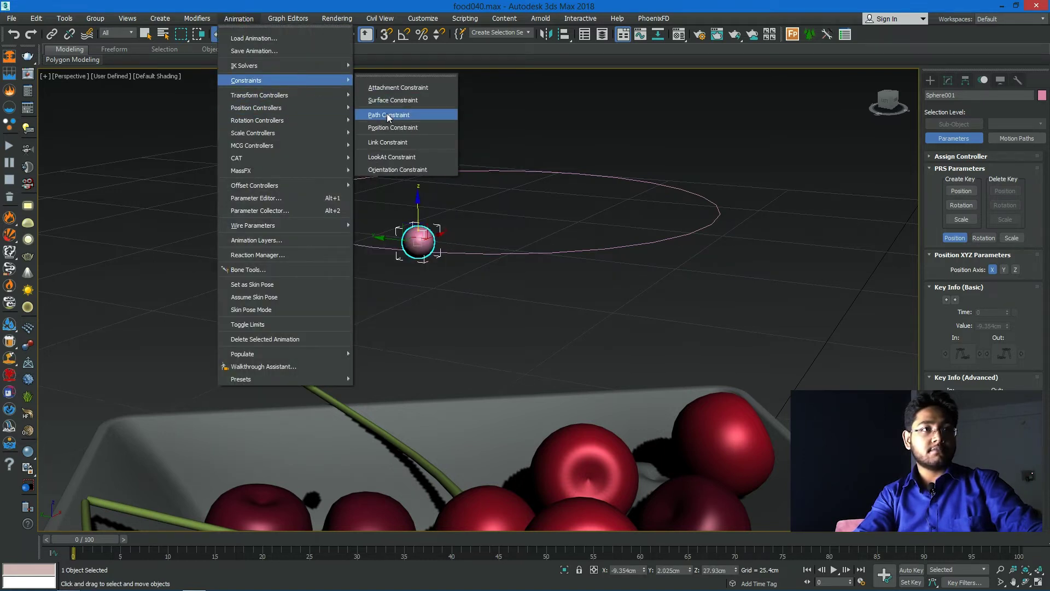
click(387, 113)
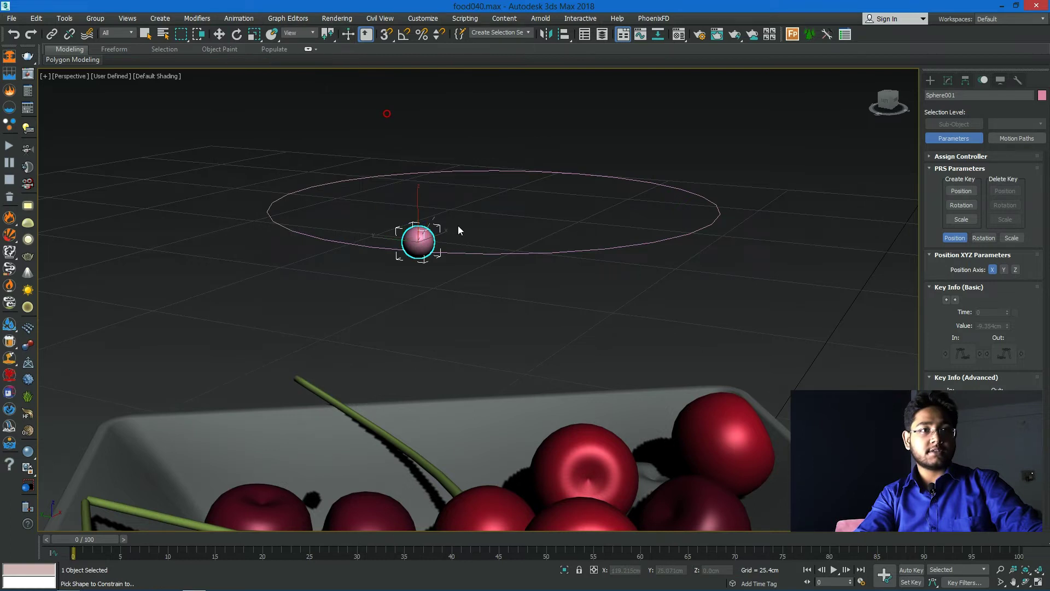
click(568, 253)
alt+middle_drag(570, 234, 527, 268)
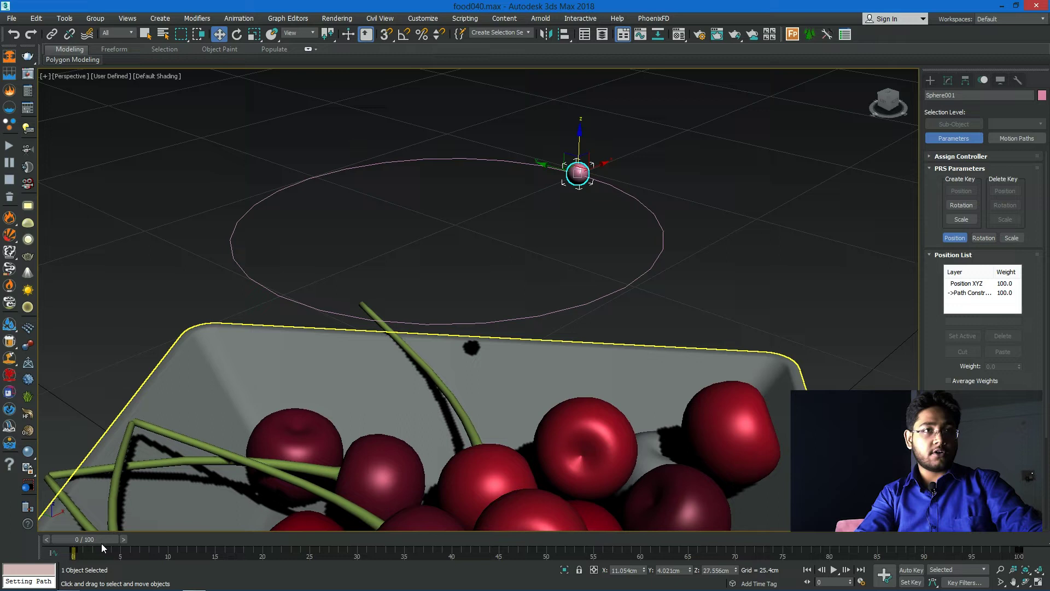
drag(96, 538, 560, 540)
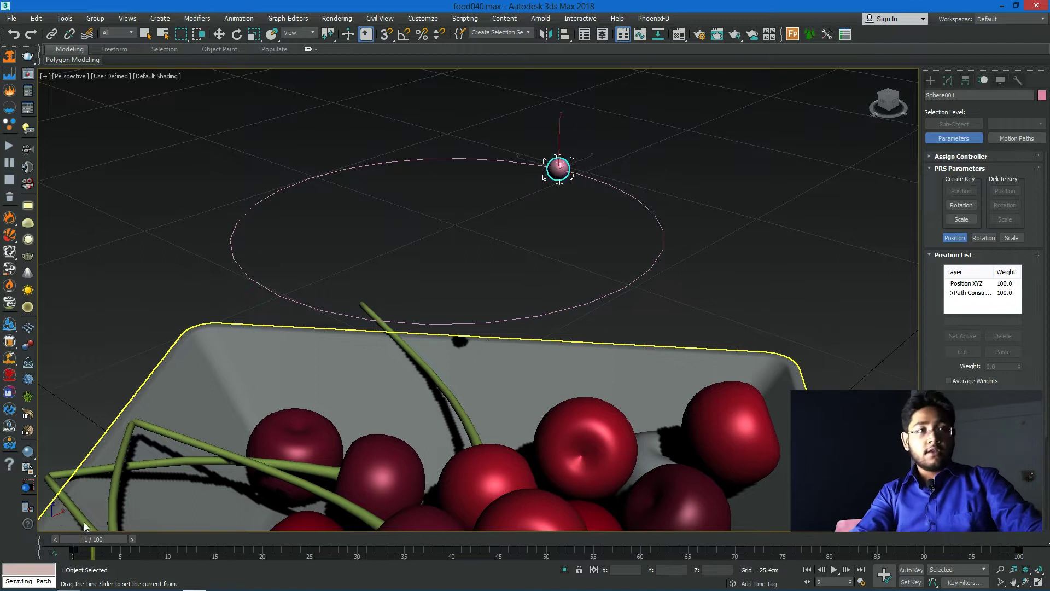
- Orbit the cherry plate, scrub the timeline to check the sphere's motion, and return to frame 0
key(Home)
key(w)
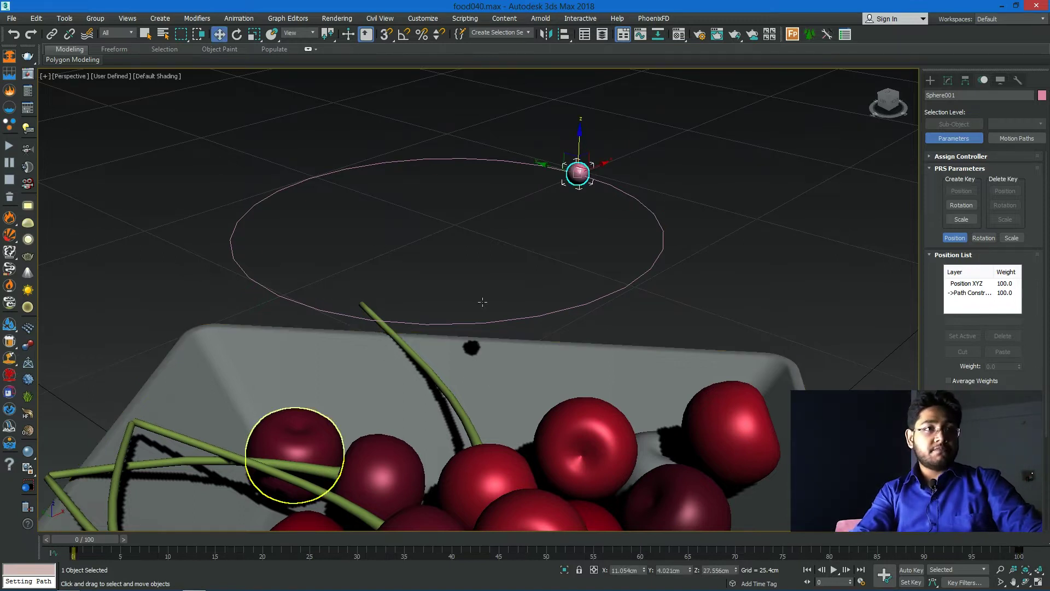
scroll(452, 265, down, 2)
scroll(451, 270, down, 3)
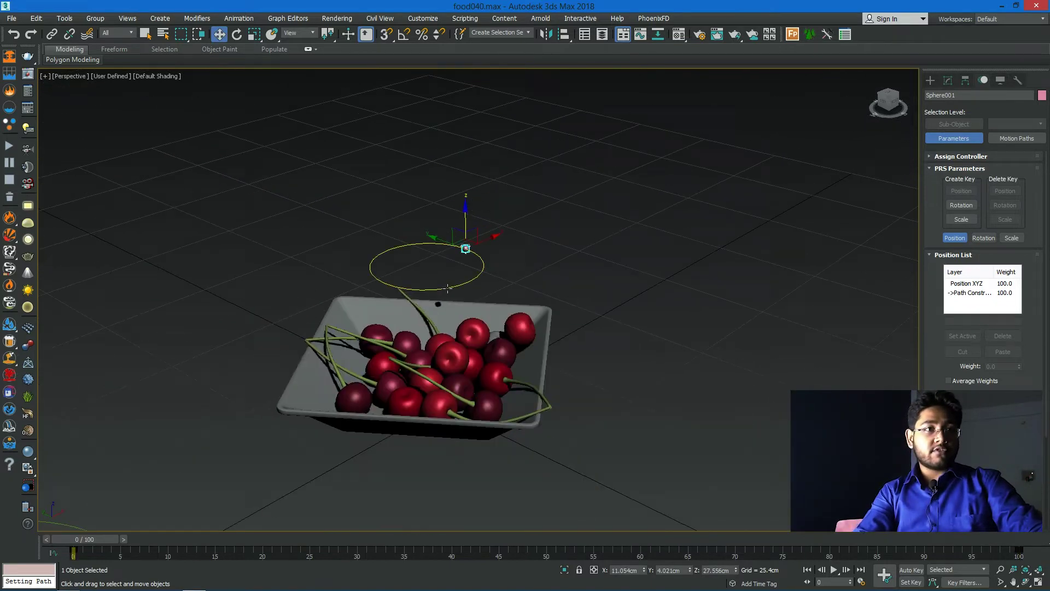
scroll(447, 288, up, 3)
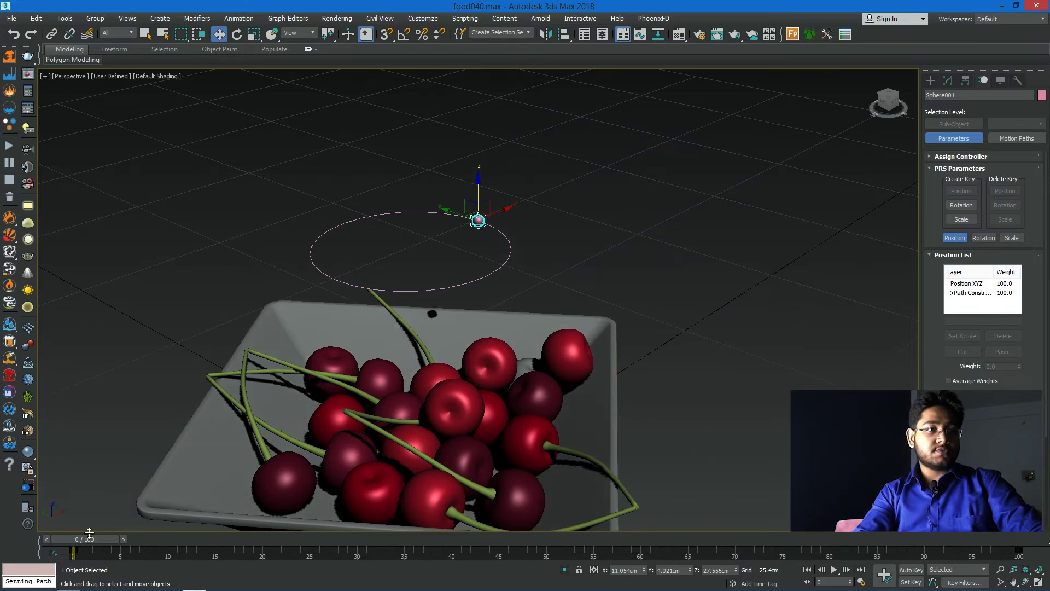
mouse_move(220, 462)
alt+middle_down()
mouse_move(476, 444)
mouse_move(400, 433)
alt+middle_up()
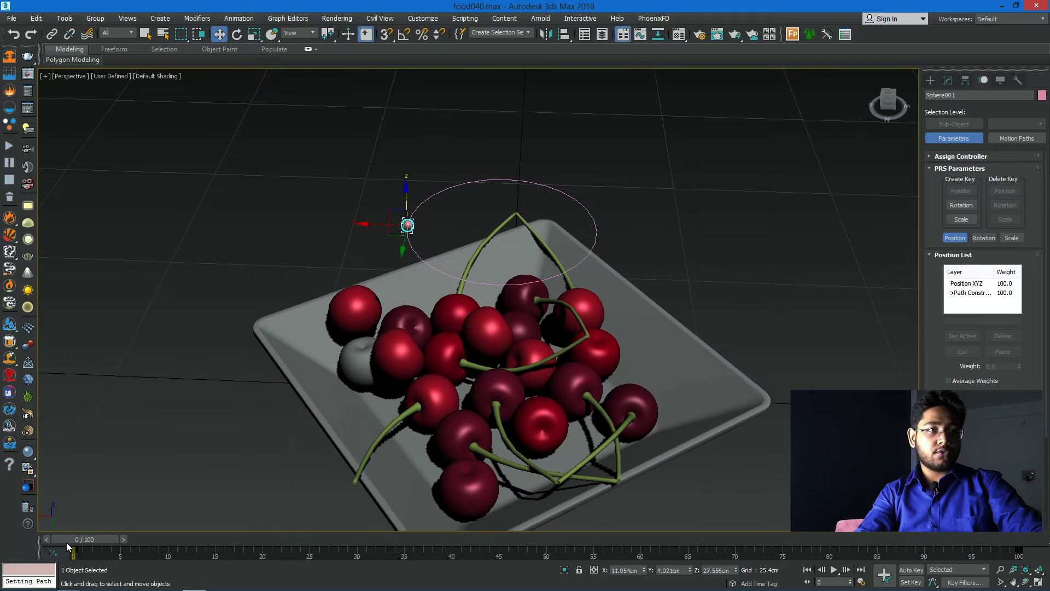
mouse_move(69, 543)
mouse_down()
mouse_move(571, 546)
mouse_move(73, 560)
mouse_up()
key(w)
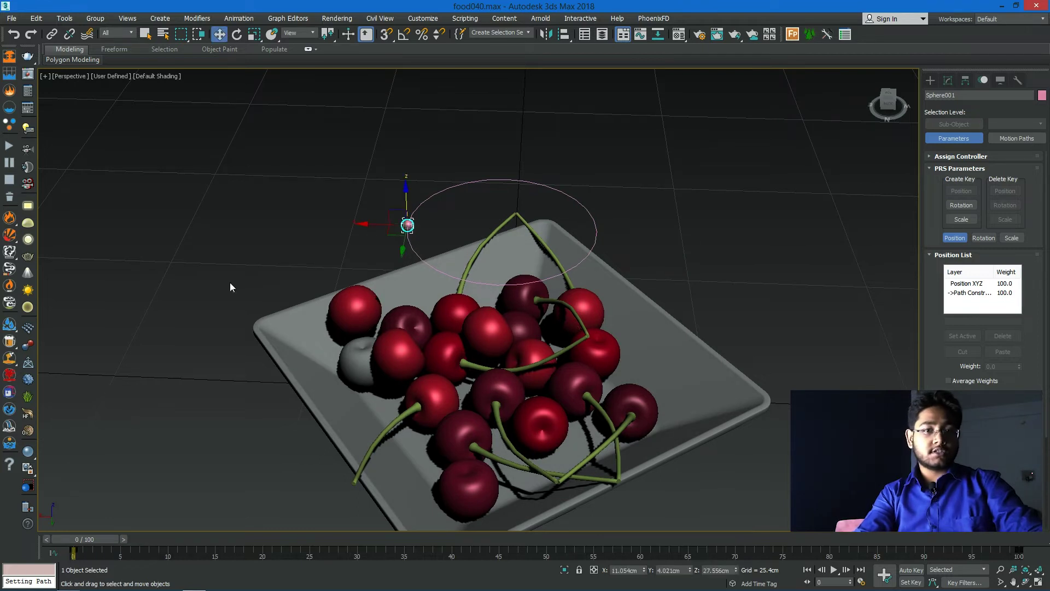
- With Auto Key on, key Sphere001 scaling down to shrink away at frame 70
click(910, 570)
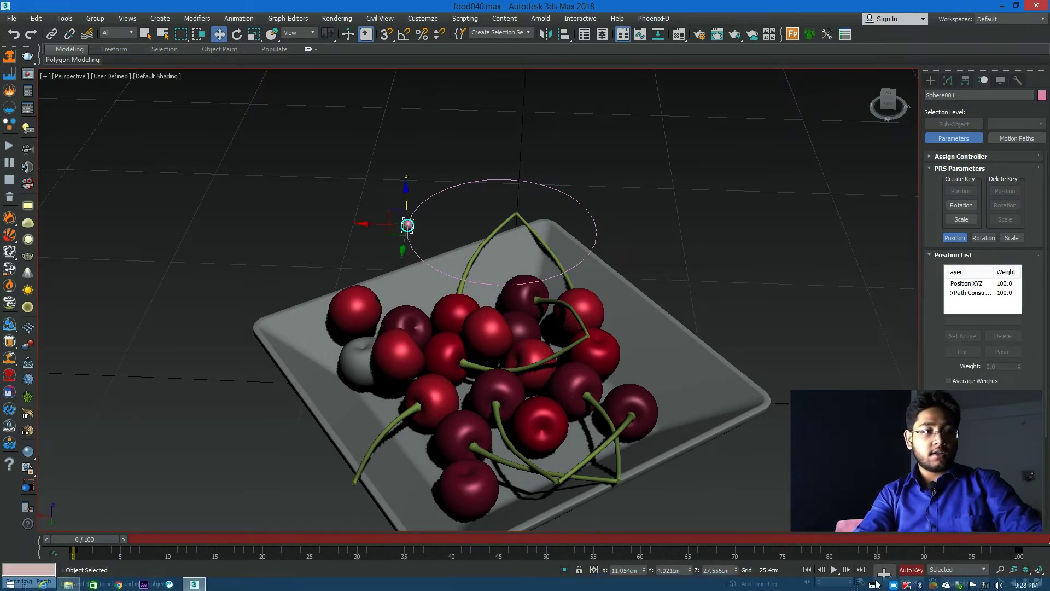
drag(101, 538, 747, 529)
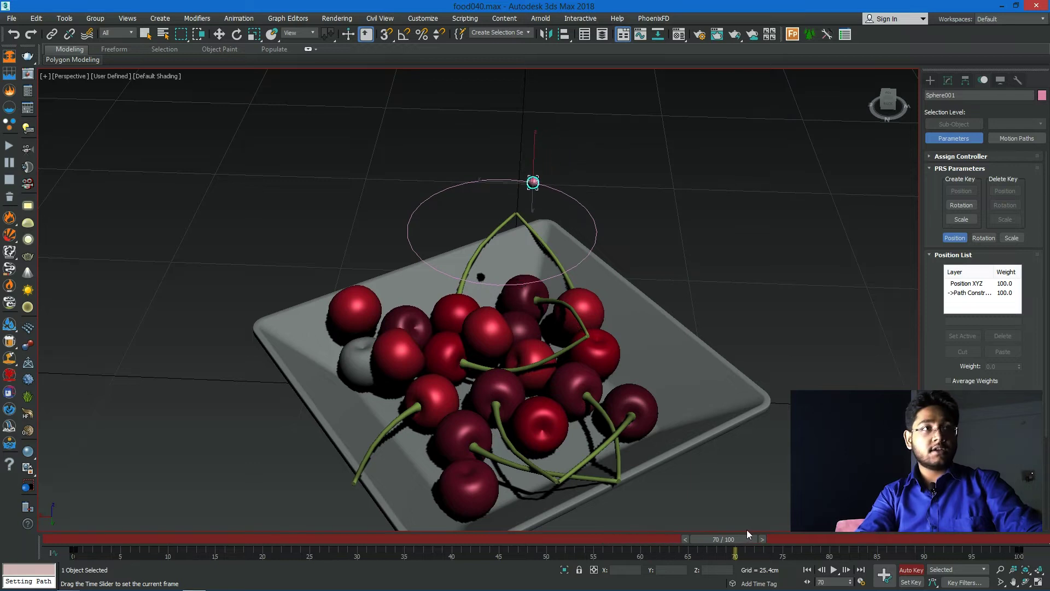
key(w)
key(r)
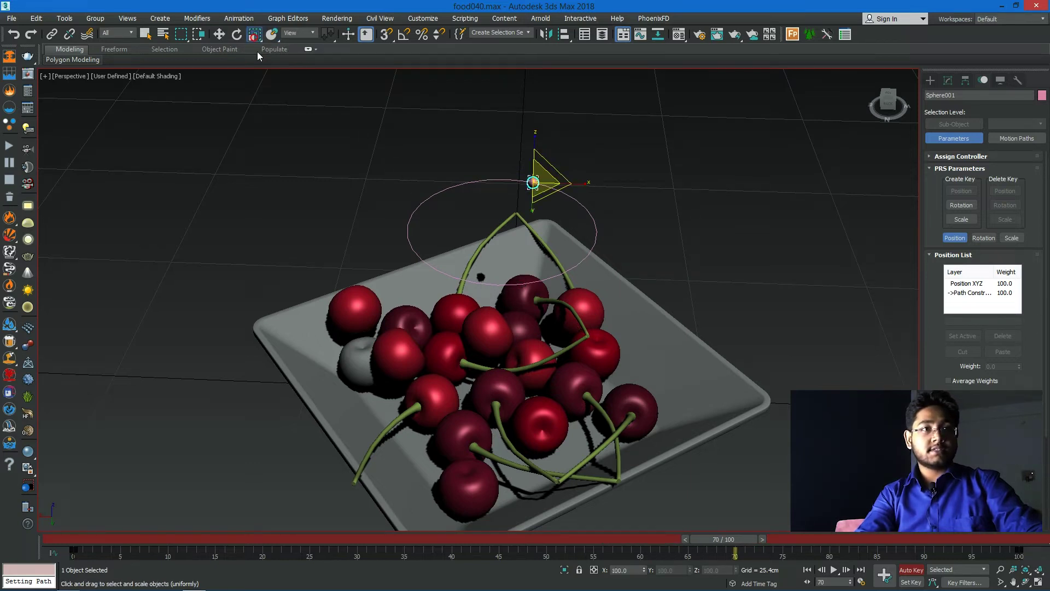
drag(541, 179, 523, 279)
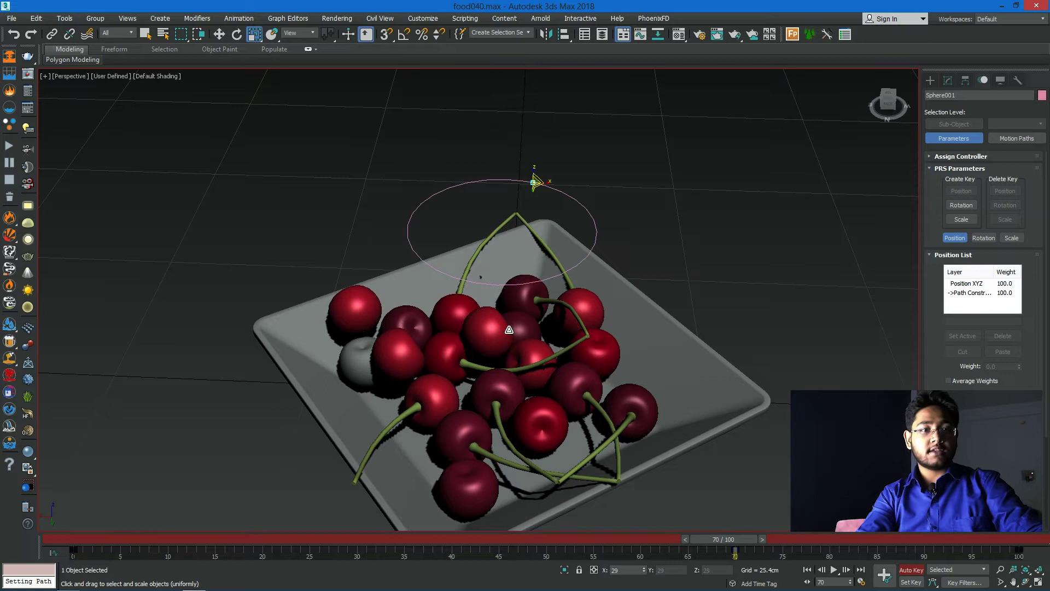
drag(509, 329, 616, 483)
click(621, 569)
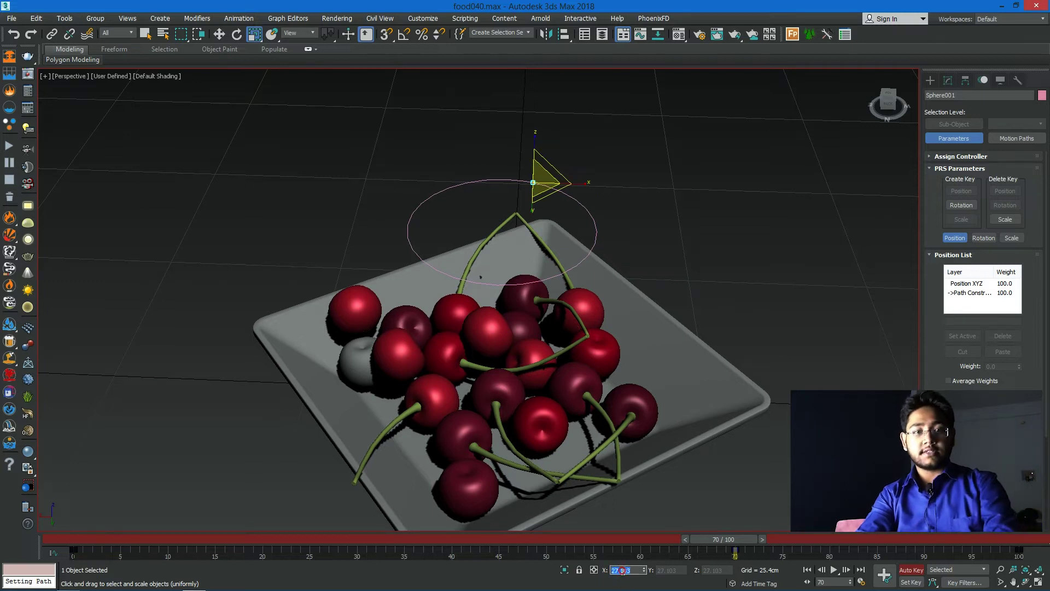
text(0)
key(Return)
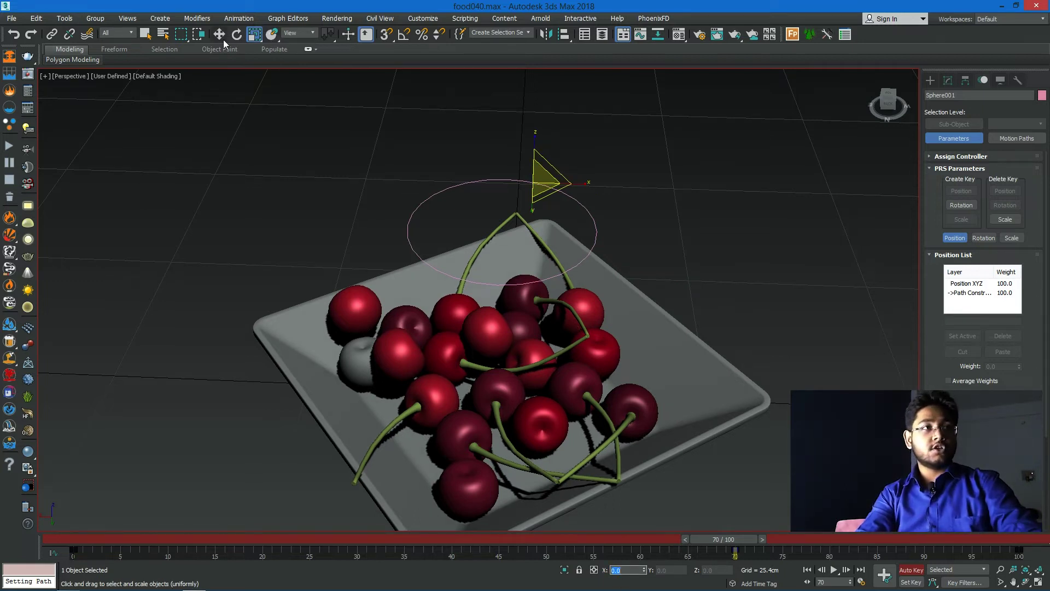
click(219, 34)
- Turn off Auto Key, rewind to frame 0, preview the motion, and select the bowl
click(903, 568)
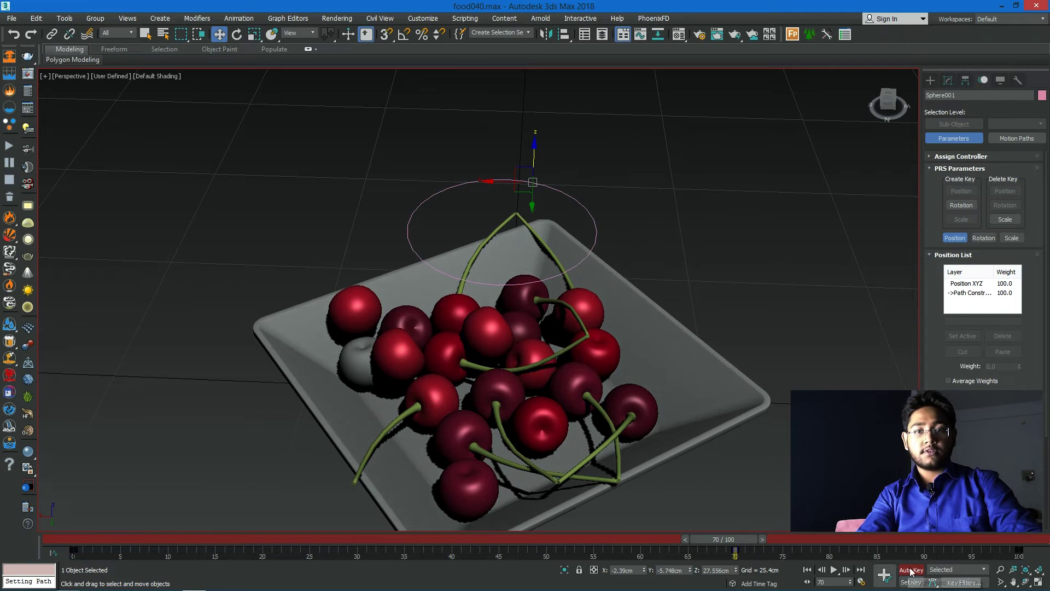
drag(712, 538, 3, 496)
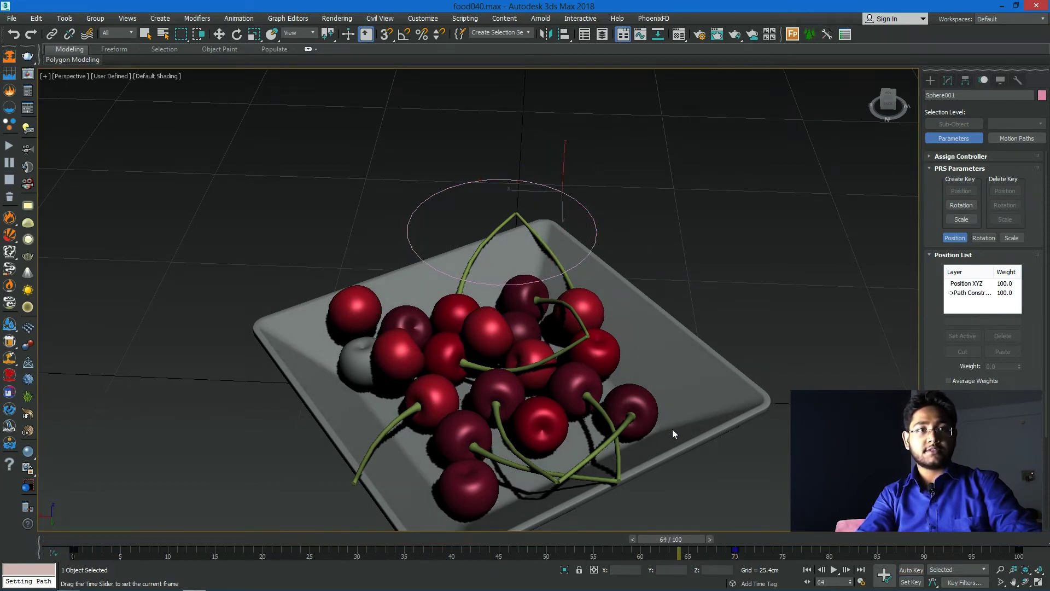
drag(3, 497, 16, 392)
key(w)
click(443, 317)
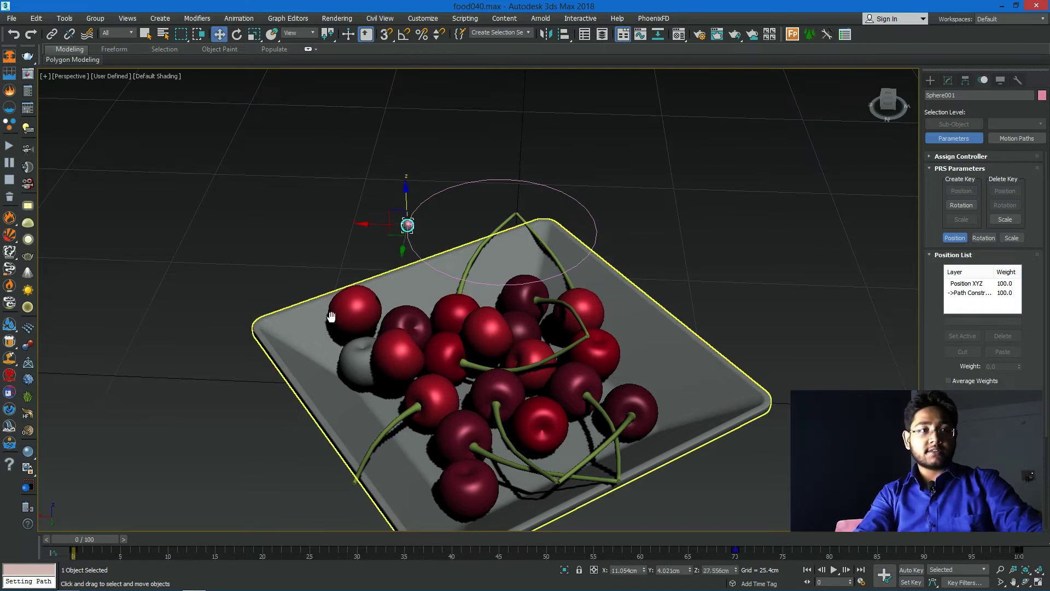
scroll(427, 227, up, 5)
scroll(426, 226, down, 5)
scroll(663, 261, down, 2)
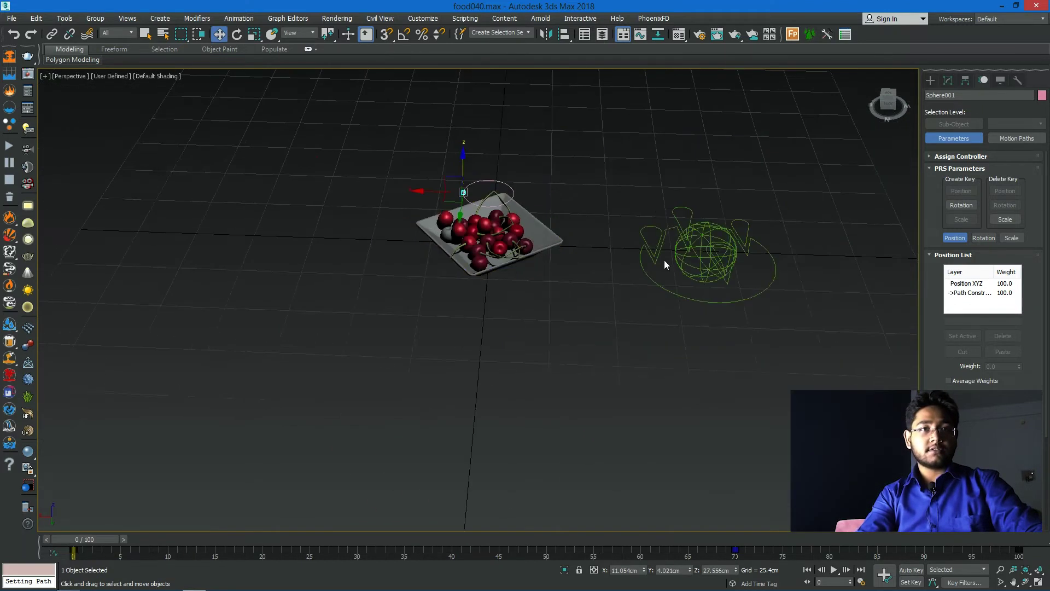
scroll(664, 260, up, 2)
scroll(677, 256, up, 3)
- Select Liquid001 and open its Simulation View from the Modify panel
click(739, 218)
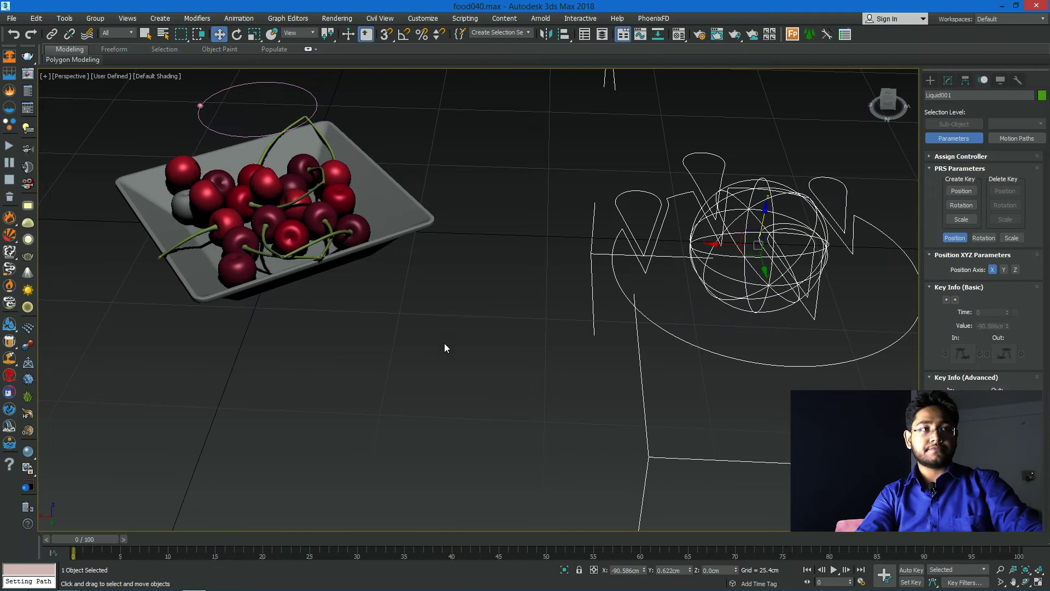
mouse_move(444, 343)
alt+middle_down()
mouse_move(523, 371)
mouse_move(415, 234)
alt+middle_up()
scroll(501, 372, down, 2)
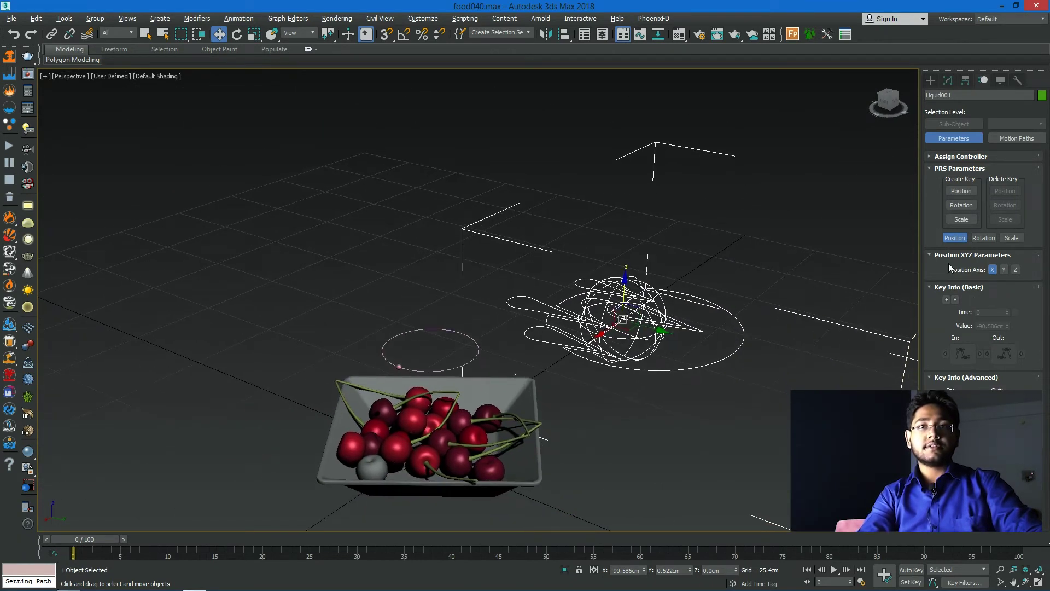
click(947, 80)
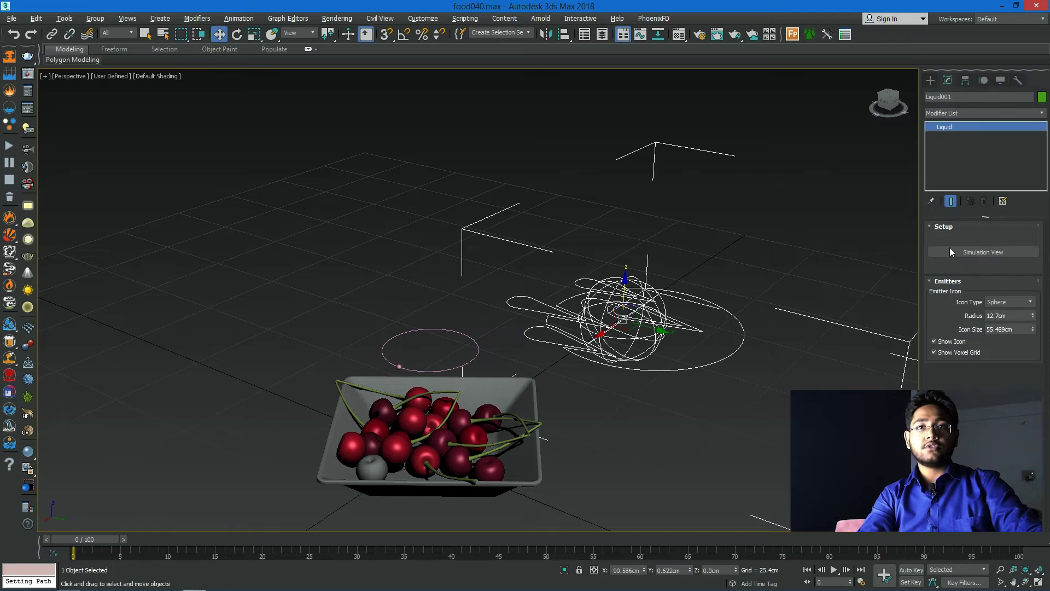
click(996, 255)
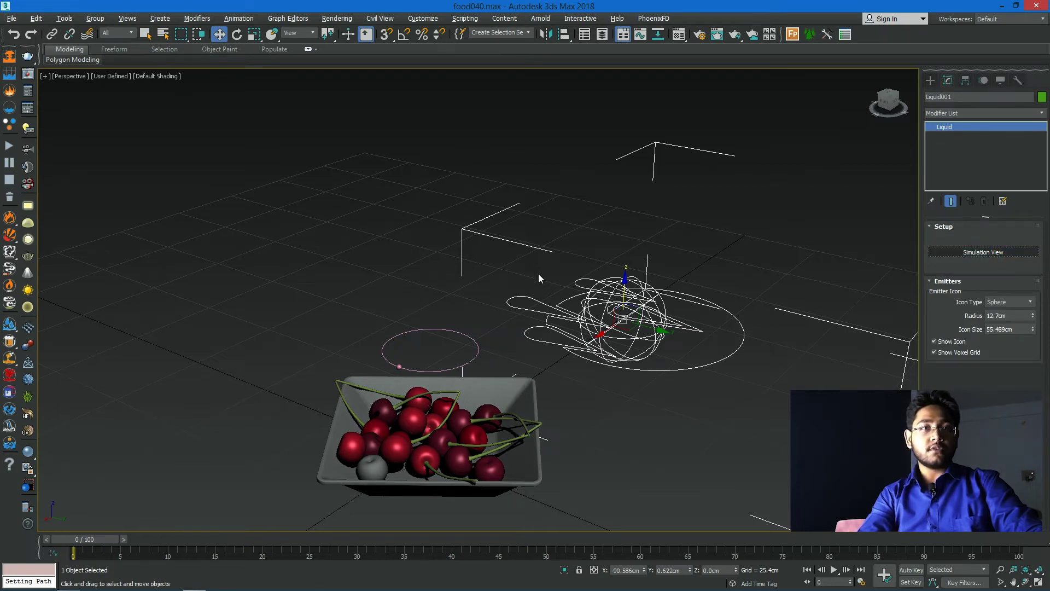
- Move the Simulation View window left and orbit the view onto the cherry bowl
mouse_move(714, 84)
mouse_down()
mouse_move(140, 76)
mouse_move(132, 91)
mouse_up()
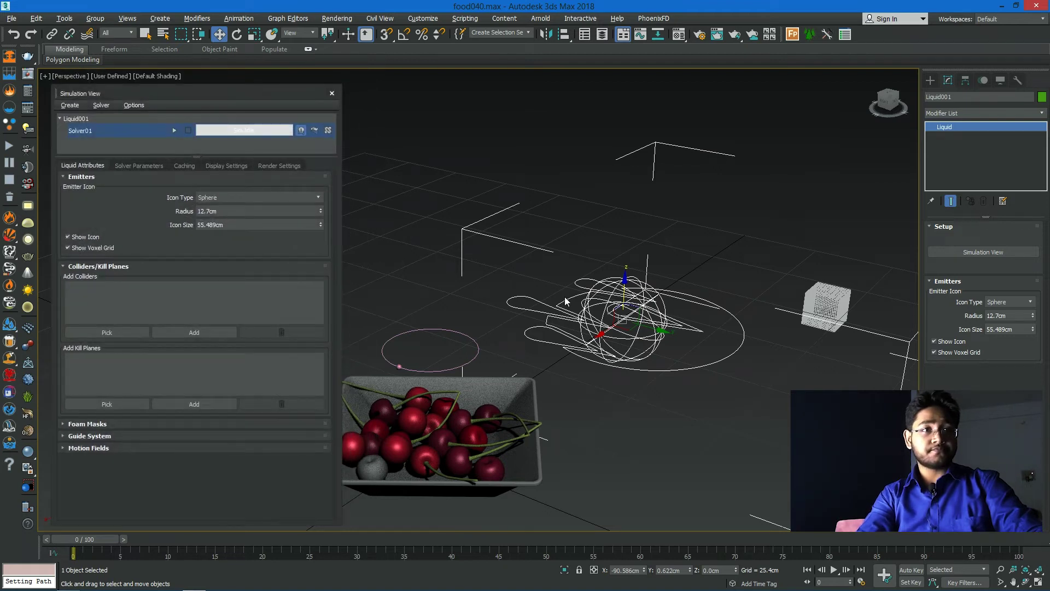
middle_drag(542, 282, 710, 190)
scroll(668, 373, down, 3)
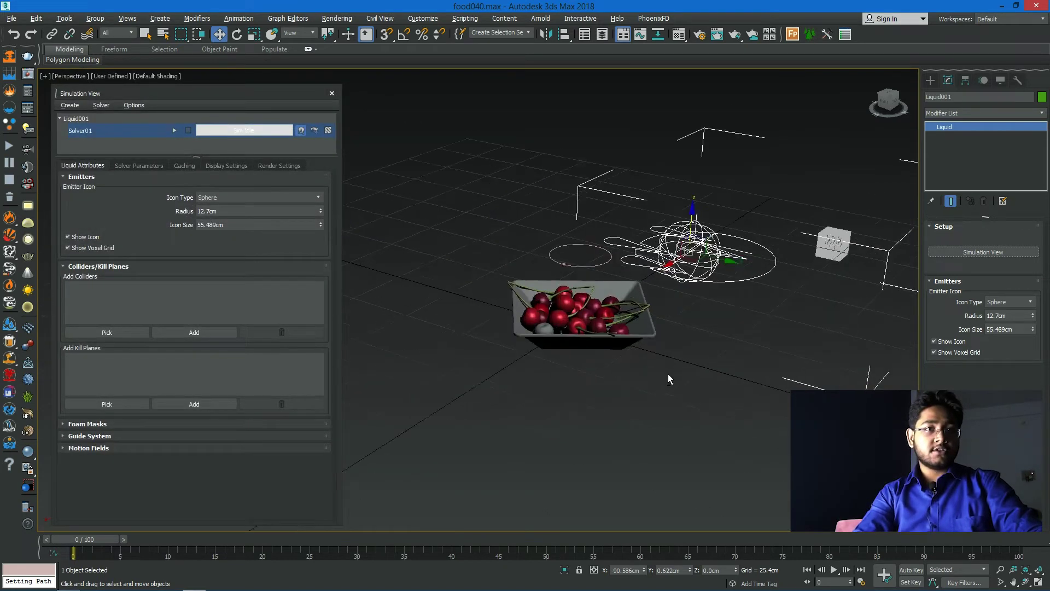
alt+middle_drag(668, 374, 630, 329)
scroll(630, 329, up, 2)
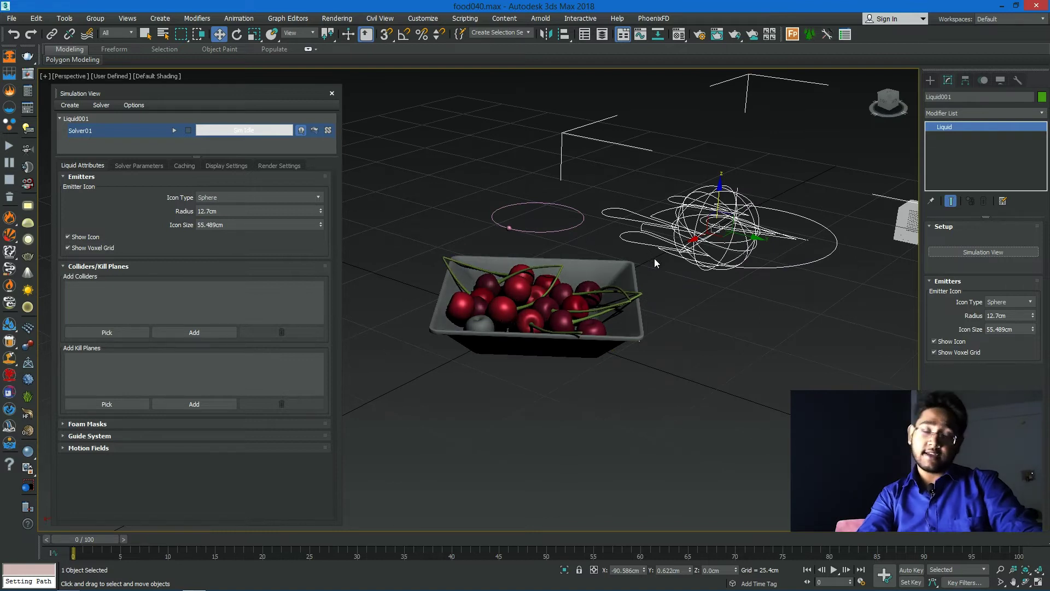
mouse_move(659, 237)
alt+middle_down()
mouse_move(603, 279)
mouse_move(681, 282)
mouse_move(655, 298)
alt+middle_up()
scroll(602, 279, up, 2)
scroll(632, 298, up, 3)
scroll(588, 238, up, 2)
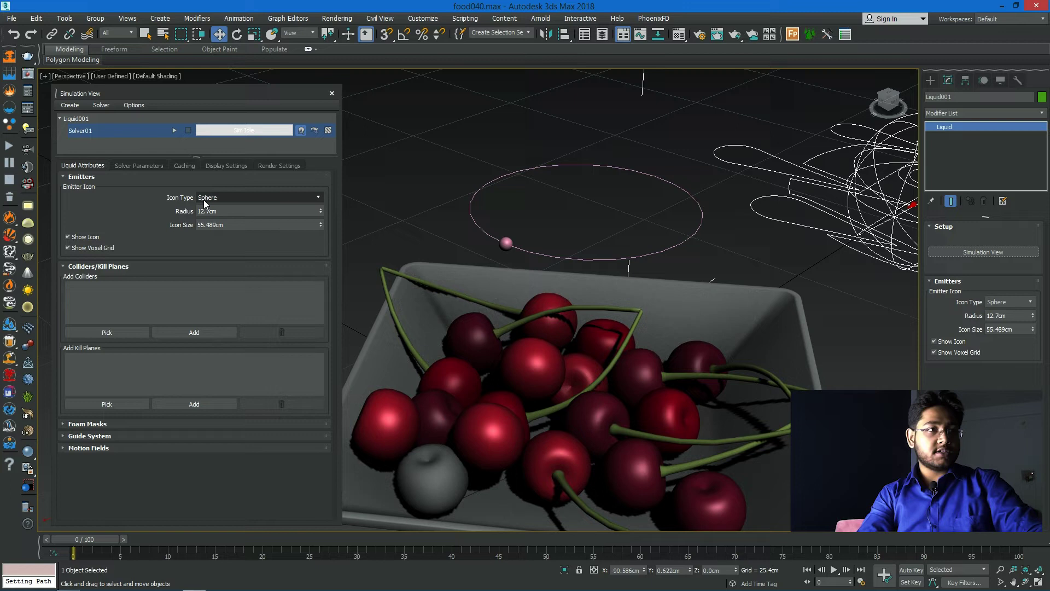
- Set Liquid001's emitter icon type to Custom and pick Sphere001 as the emitter
click(220, 200)
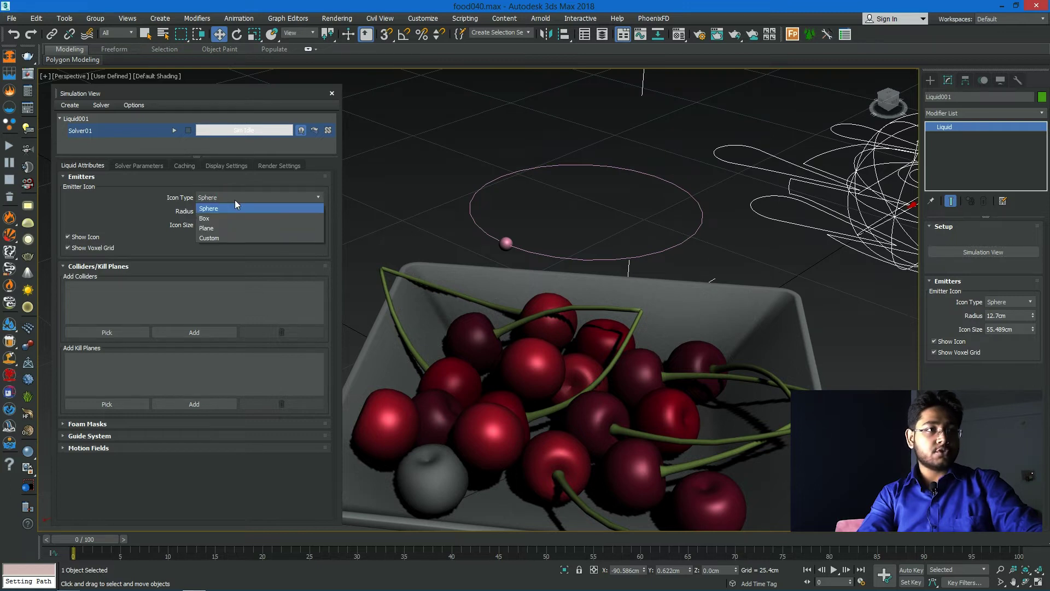
click(236, 239)
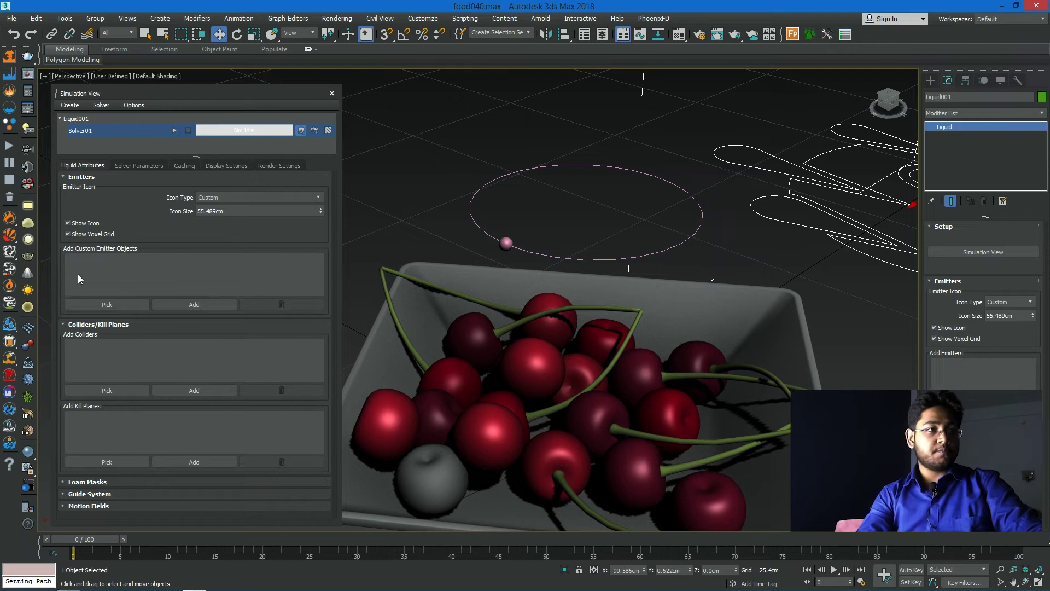
click(83, 303)
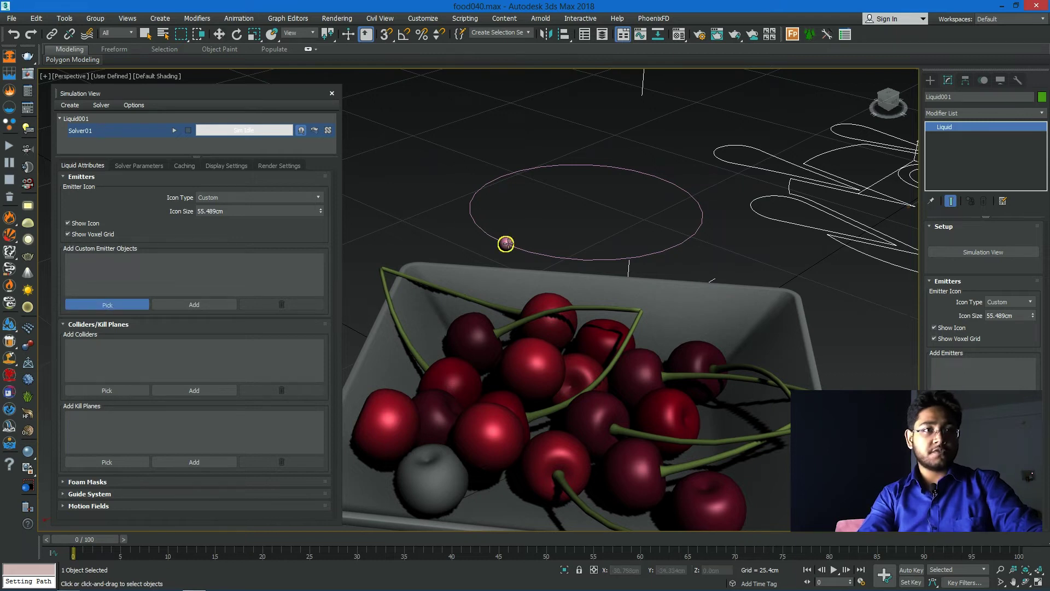
click(506, 244)
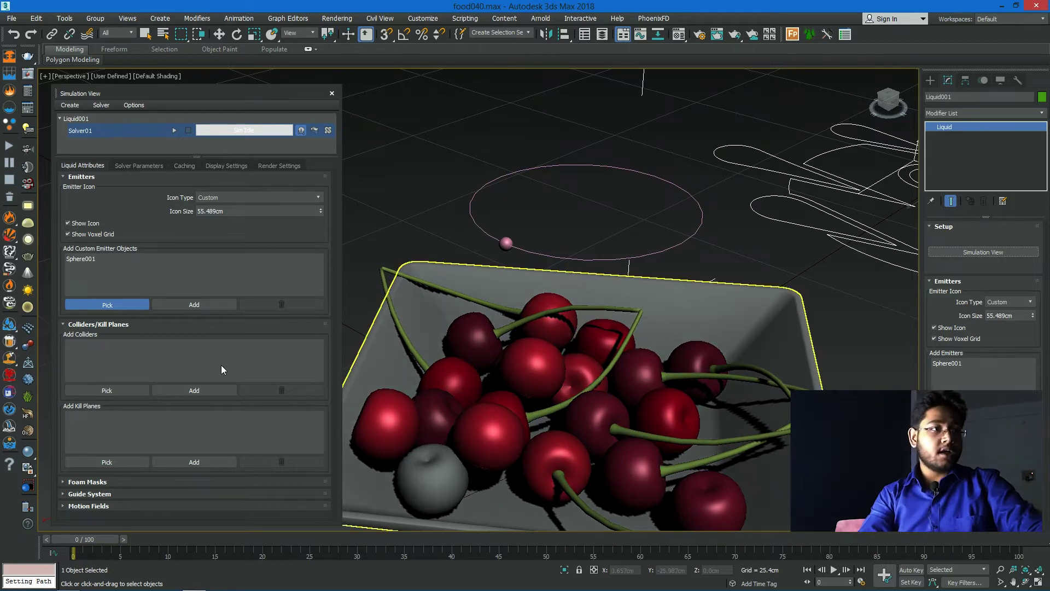
scroll(407, 351, down, 3)
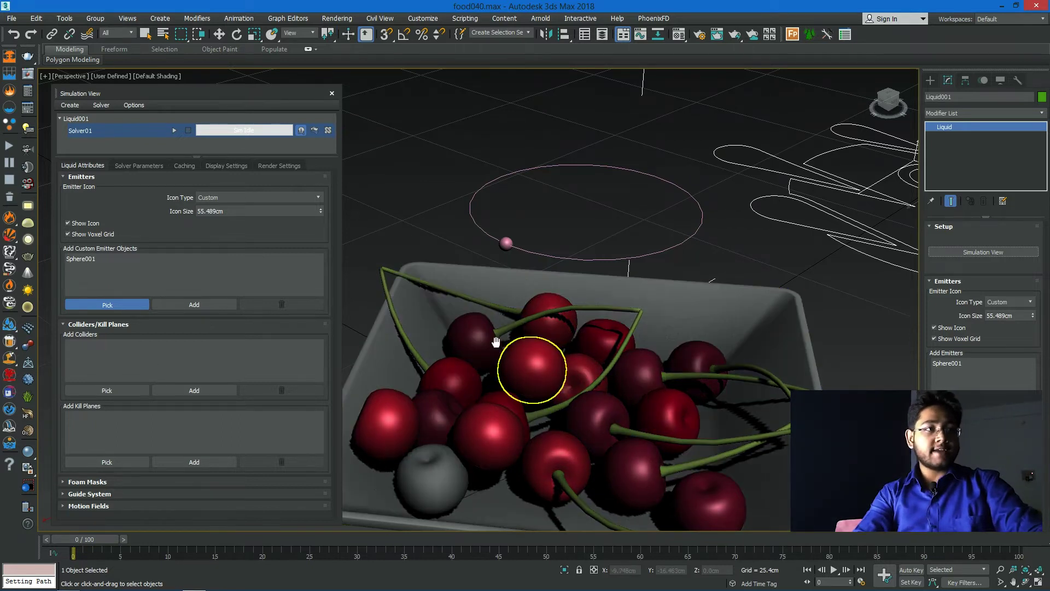
alt+middle_drag(534, 370, 492, 277)
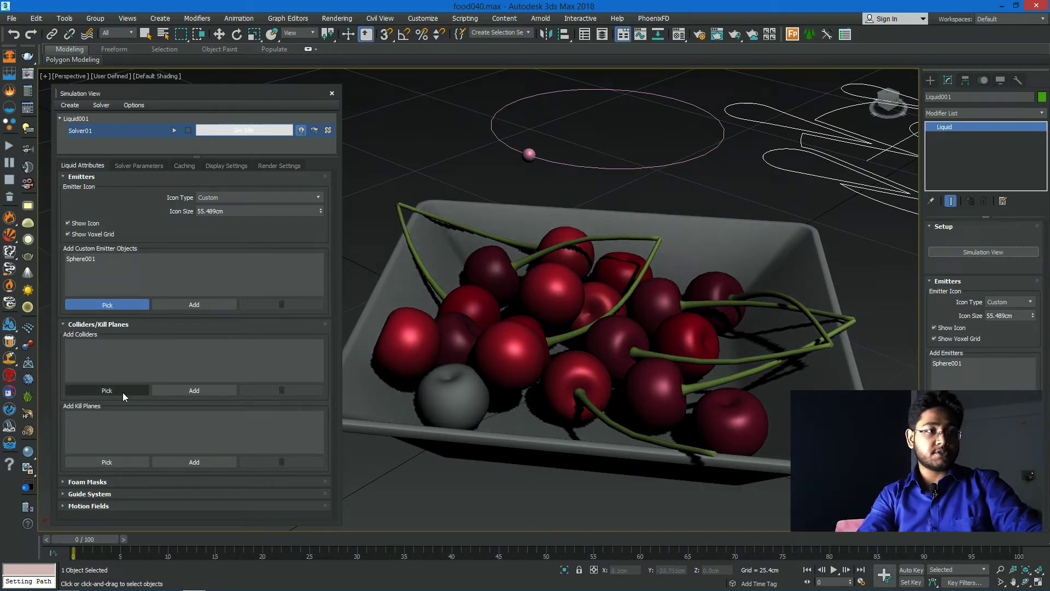
- Add all 26 cherries, Model_040_Cherry_00 through Model_040_Cherry_25, to Liquid001's colliders
click(165, 391)
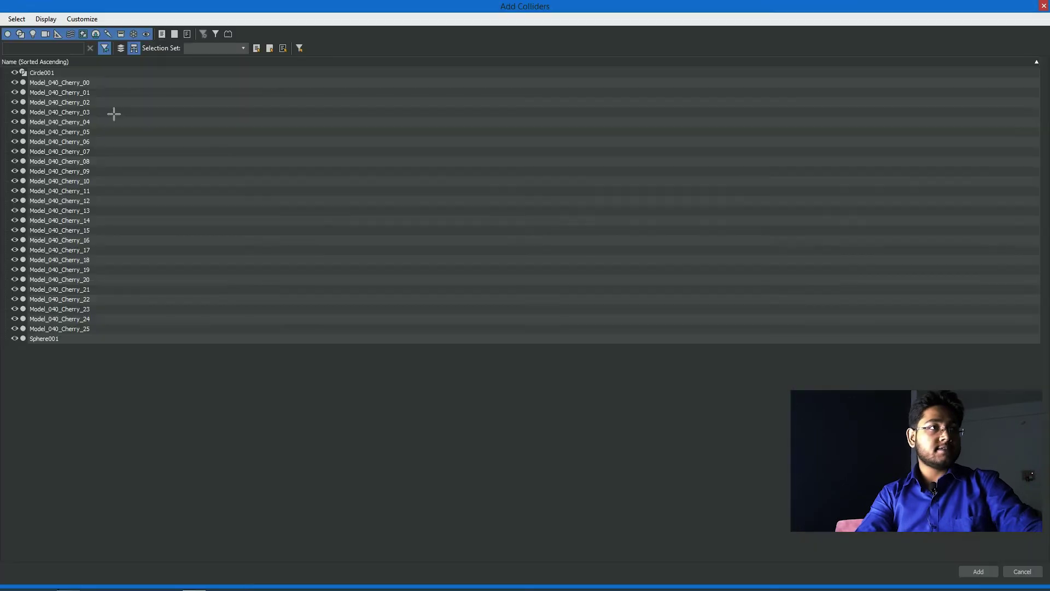
click(52, 83)
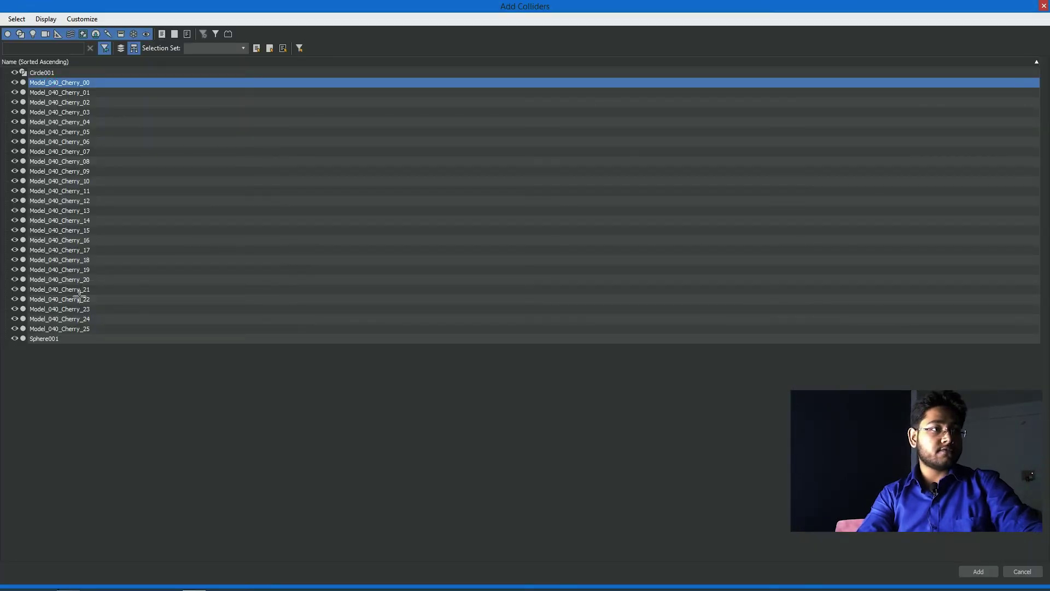
shift+click(64, 329)
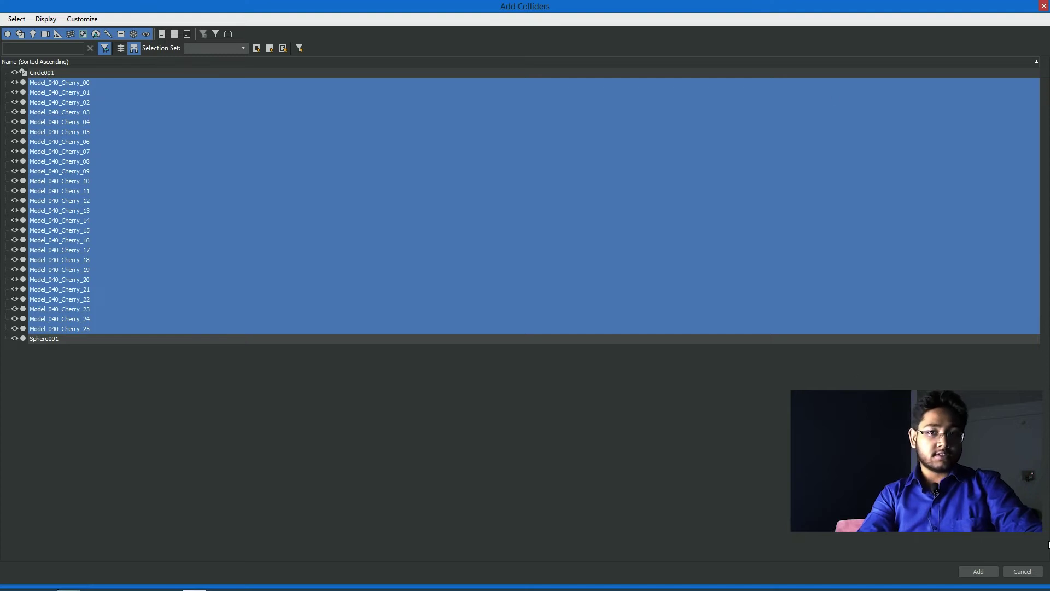
click(978, 571)
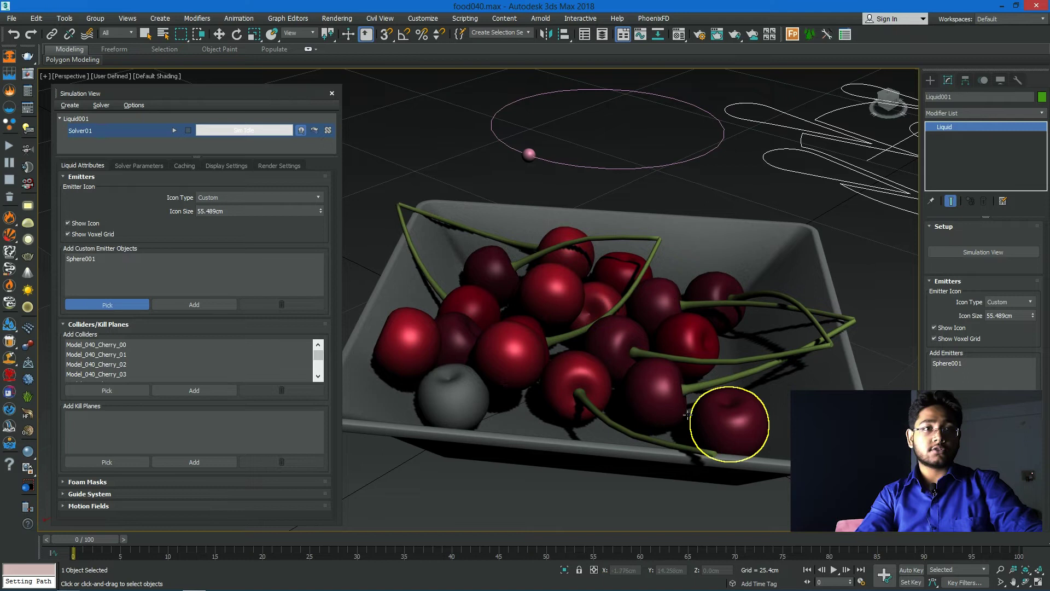
mouse_move(714, 414)
alt+middle_down()
mouse_move(668, 401)
mouse_move(648, 328)
alt+middle_up()
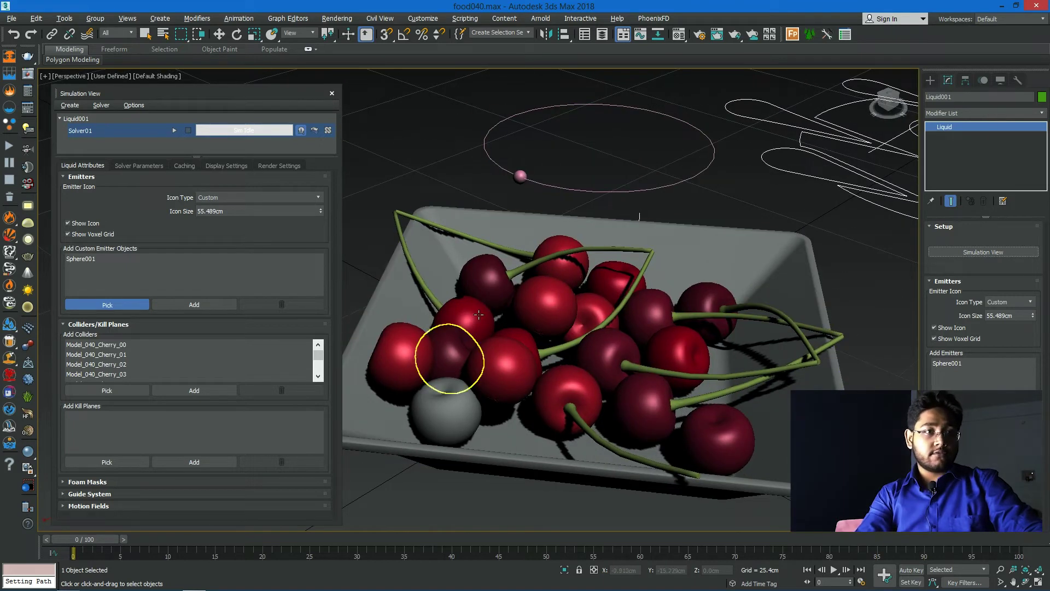
scroll(472, 380, down, 2)
scroll(472, 380, down, 5)
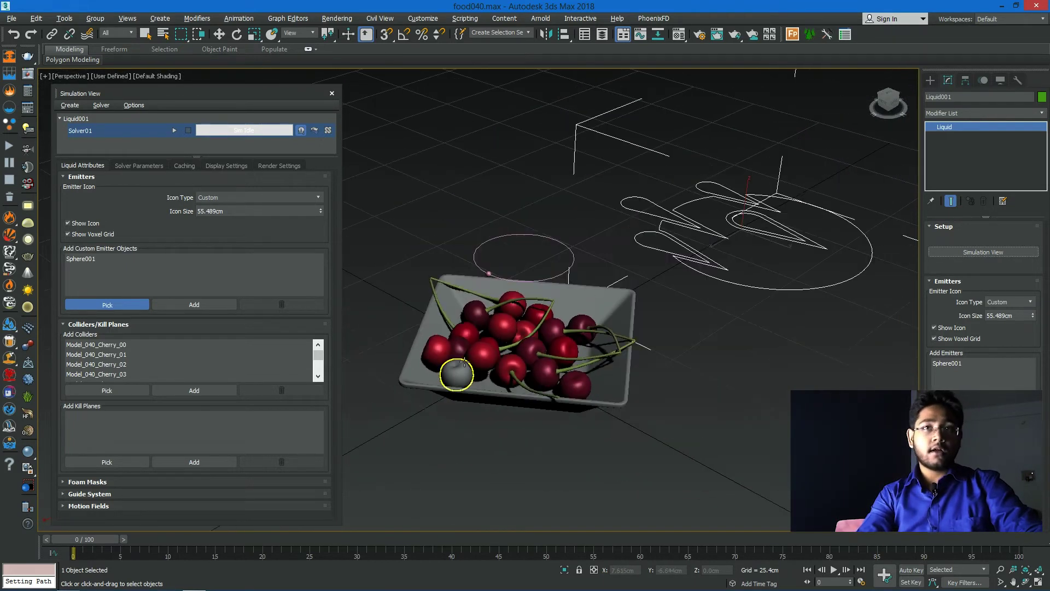
- Draw a Standard Primitives plane, Plane001, under the bowl using the four-view layout
click(930, 80)
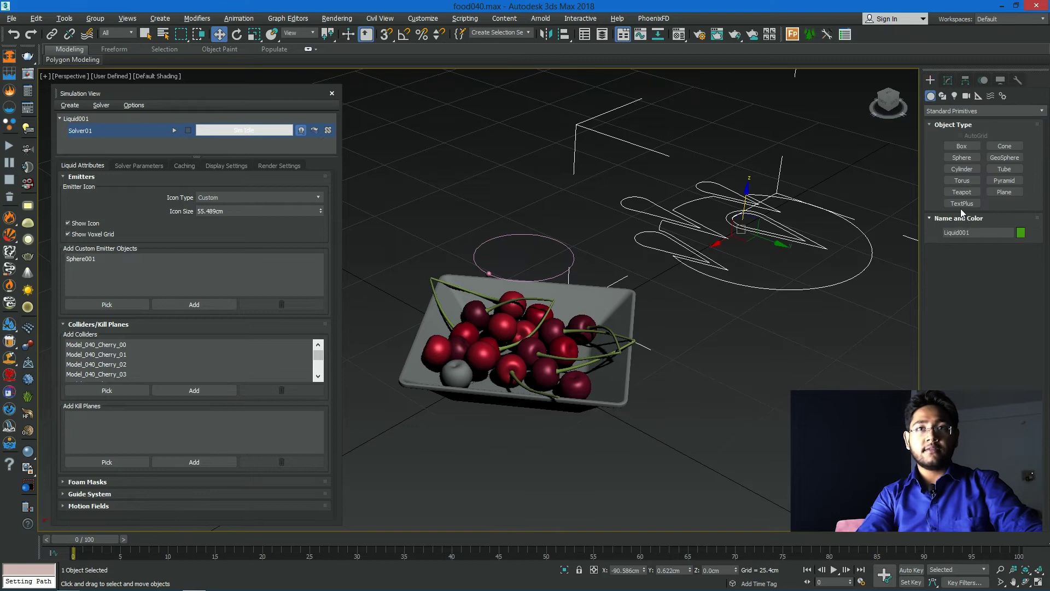
click(952, 111)
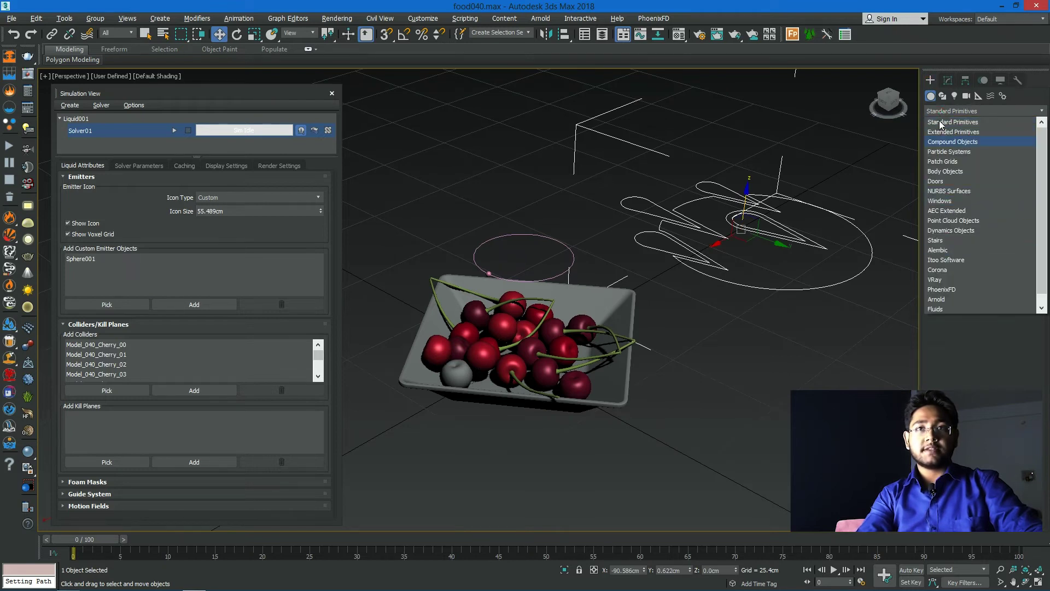
click(941, 122)
click(999, 191)
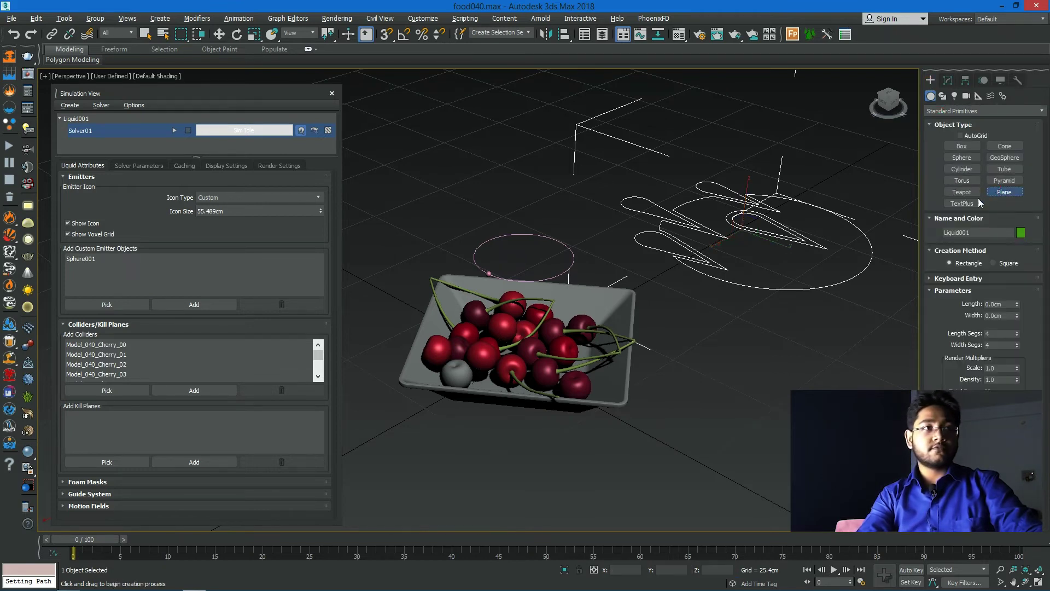
key(alt+w)
drag(279, 93, 280, 245)
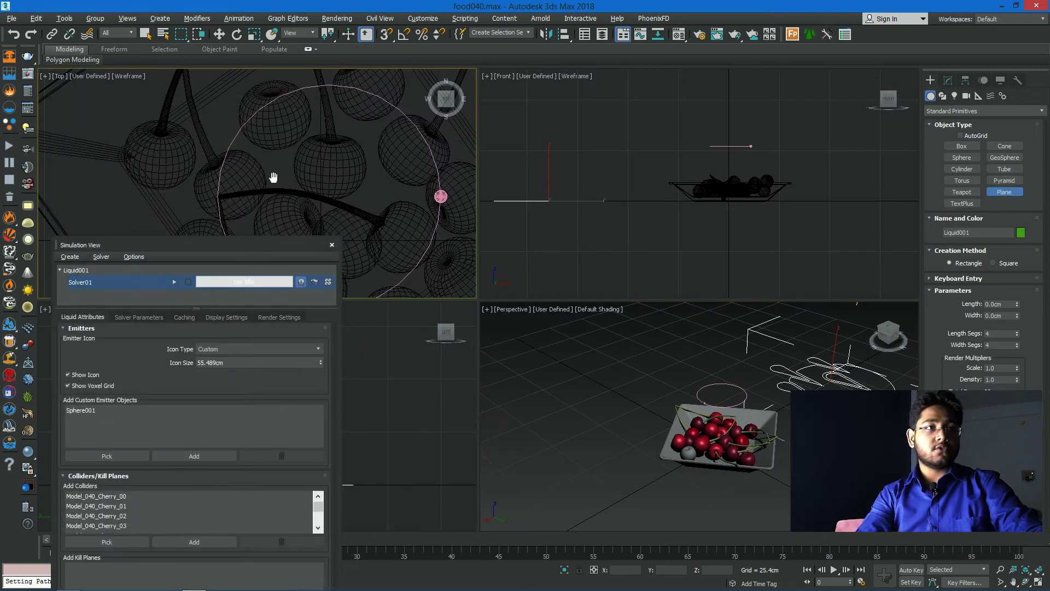
scroll(274, 175, down, 3)
scroll(280, 164, down, 2)
drag(184, 83, 378, 256)
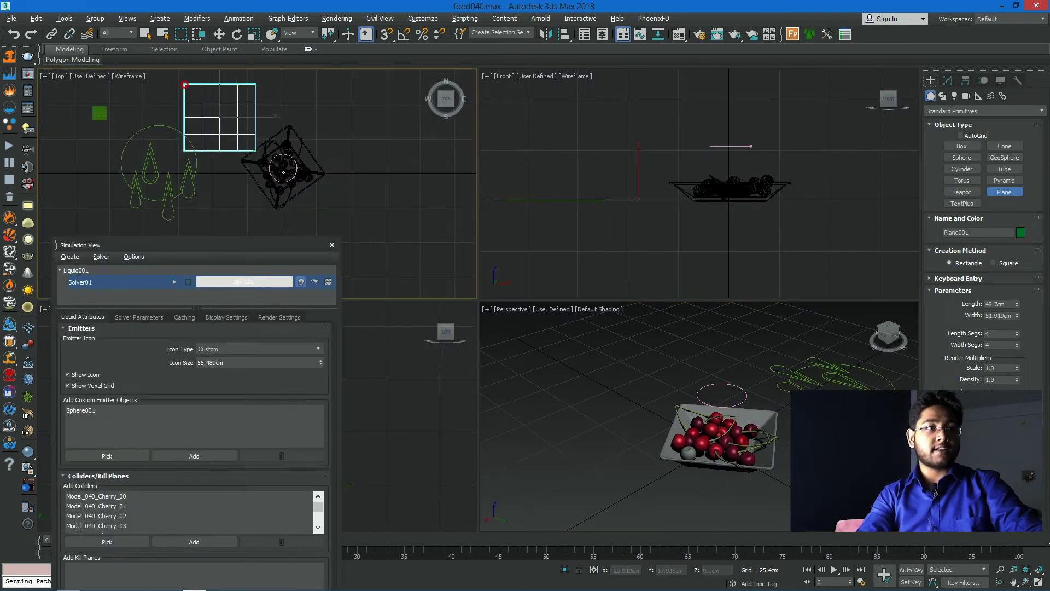
- Set Plane001's render scale to 1000 in the maximized perspective view
click(219, 34)
click(678, 406)
key(alt+w)
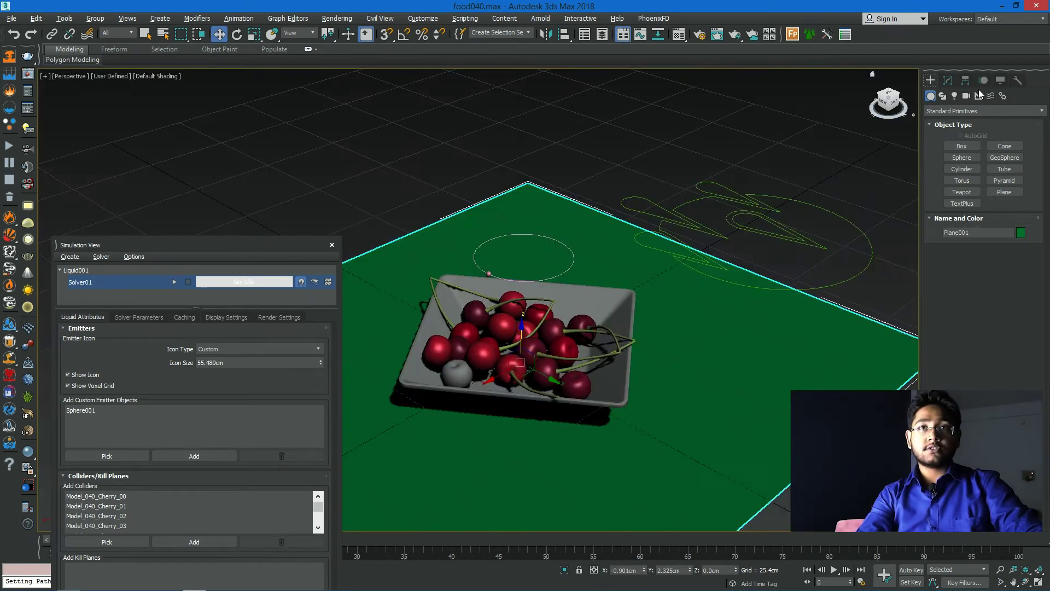
click(948, 81)
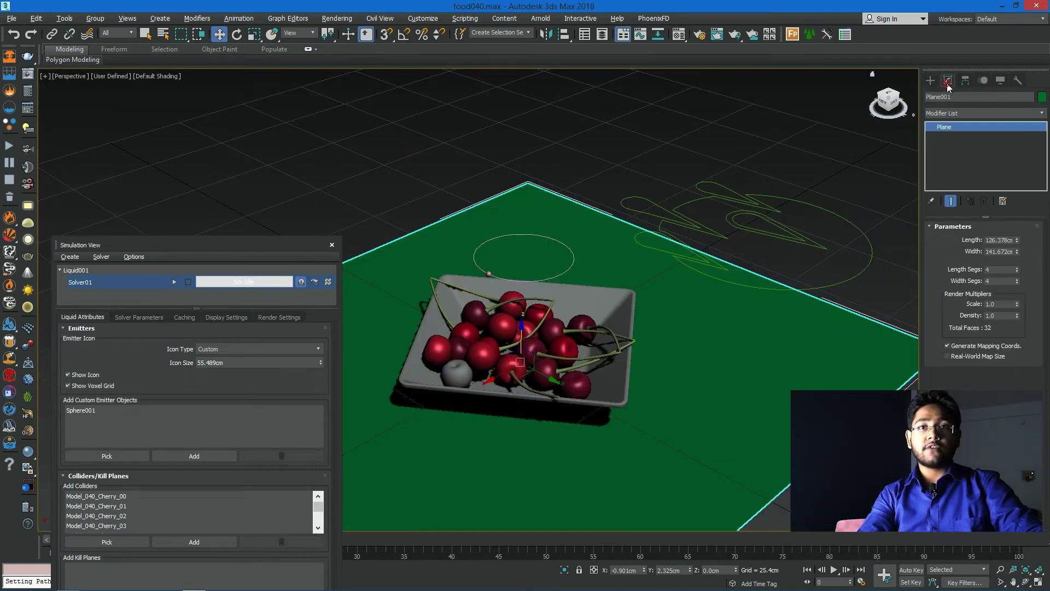
double_click(1001, 303)
text(1000)
key(Return)
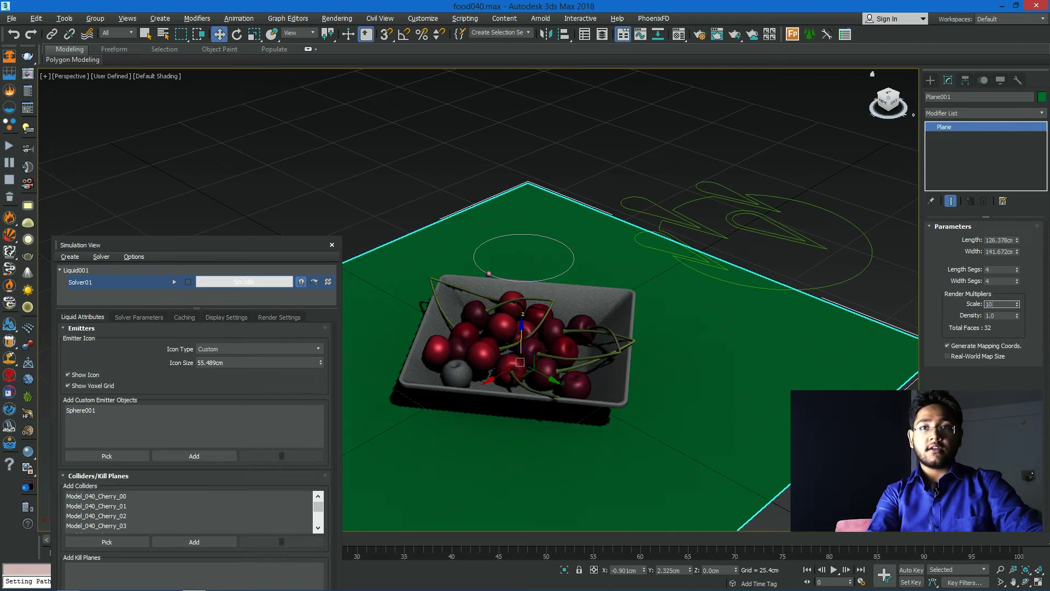
text(00.0)
key(Return)
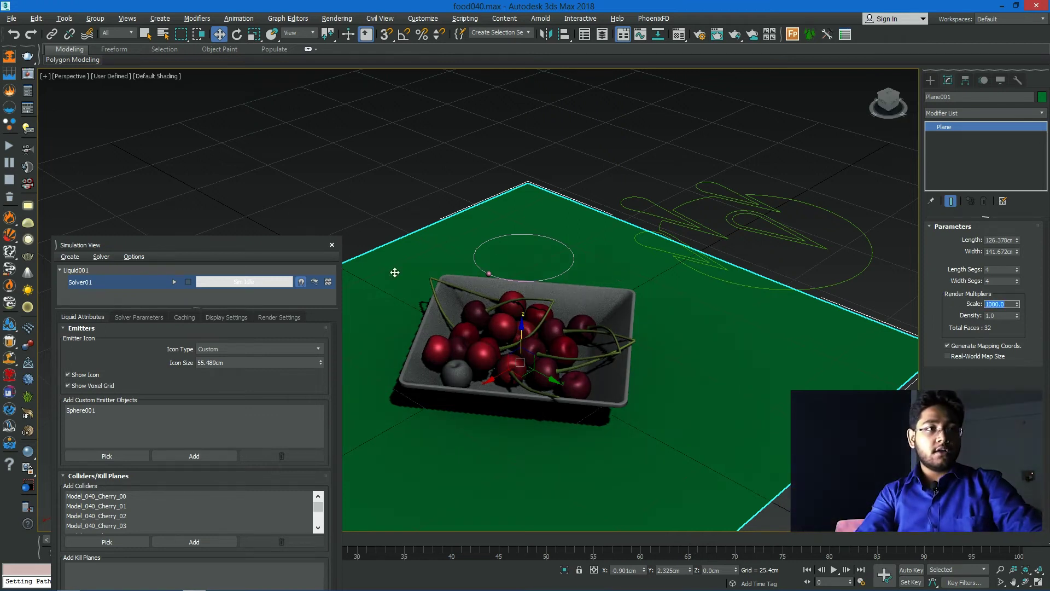
- Make Plane001's object colour white and recentre the view on the bowl
drag(252, 247, 253, 118)
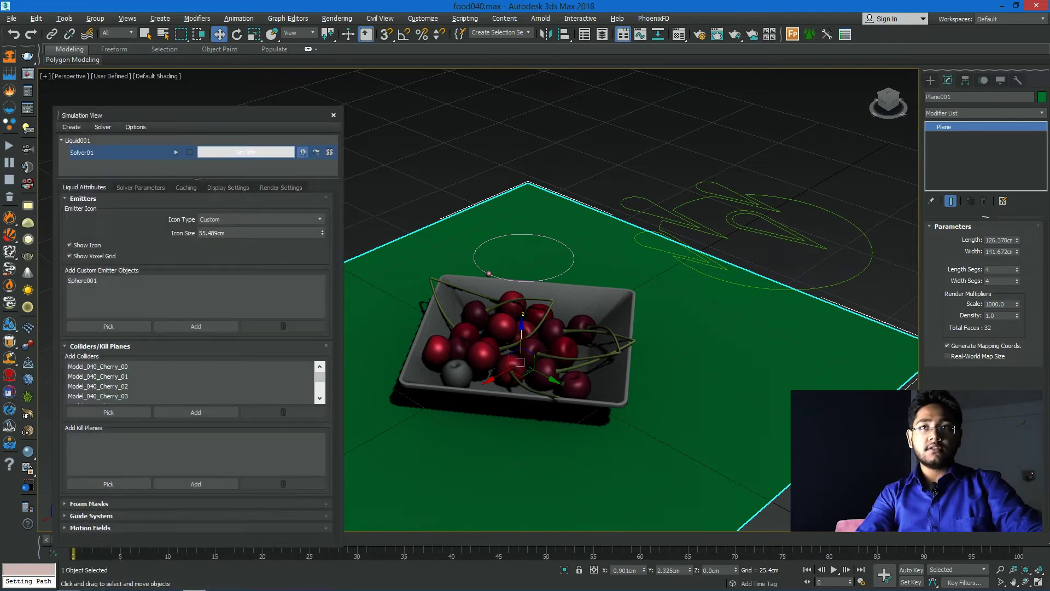
click(1043, 97)
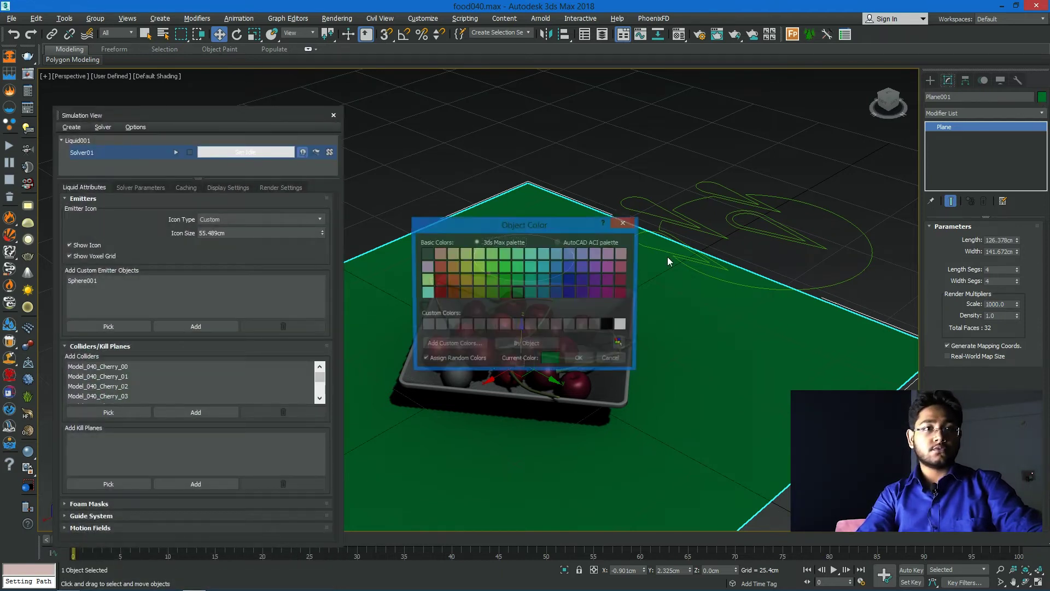
click(623, 327)
click(579, 360)
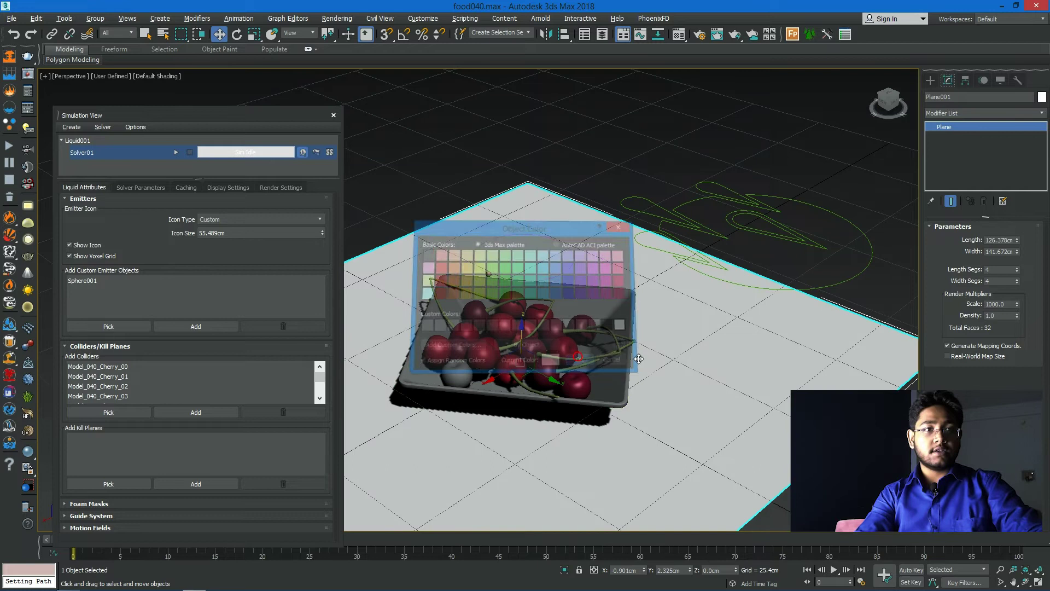
middle_drag(605, 364, 393, 180)
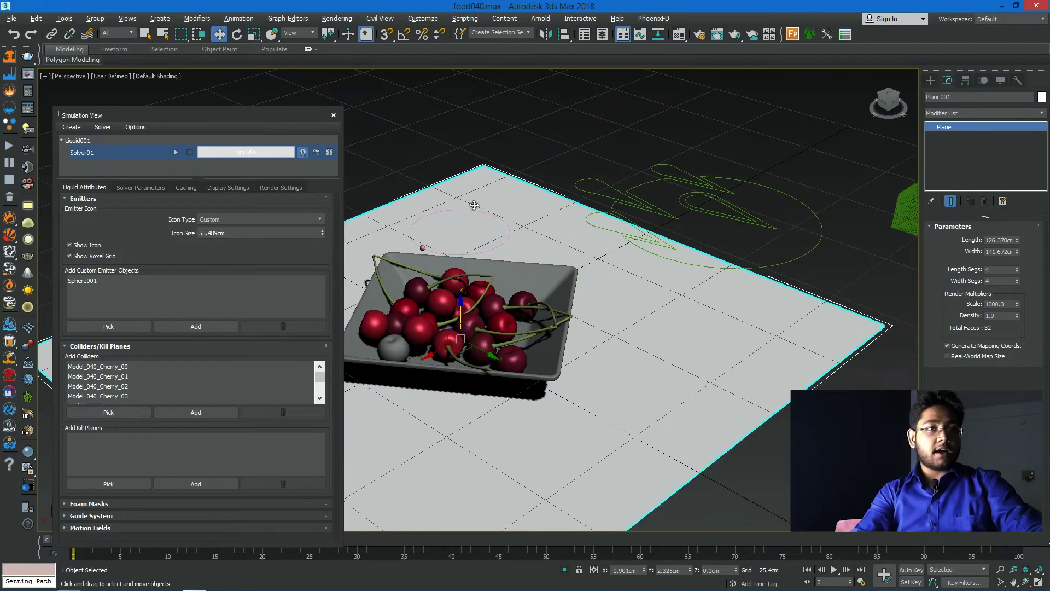
middle_drag(474, 205, 671, 181)
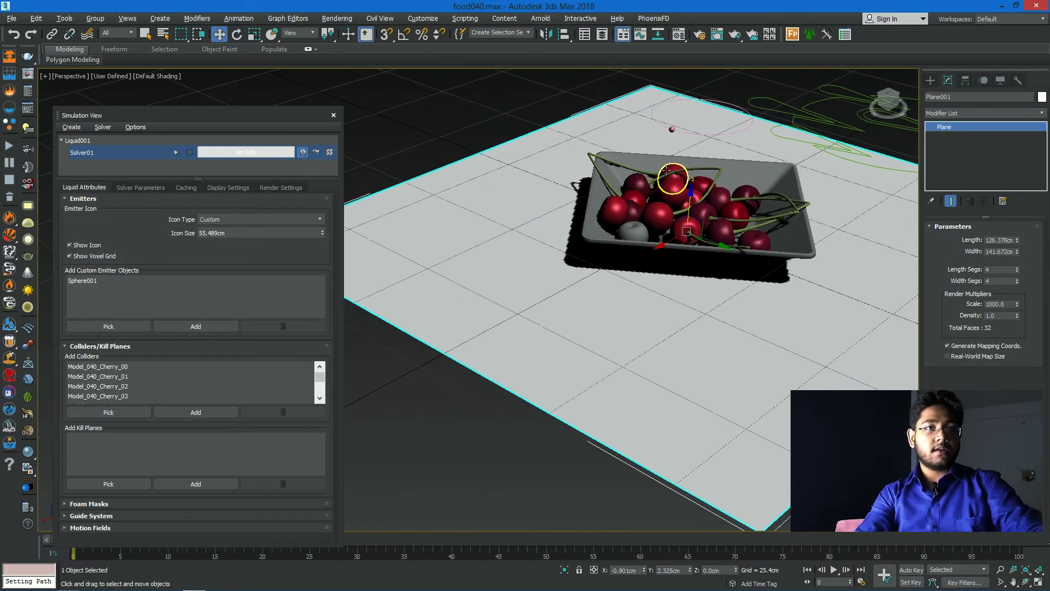
scroll(577, 170, up, 3)
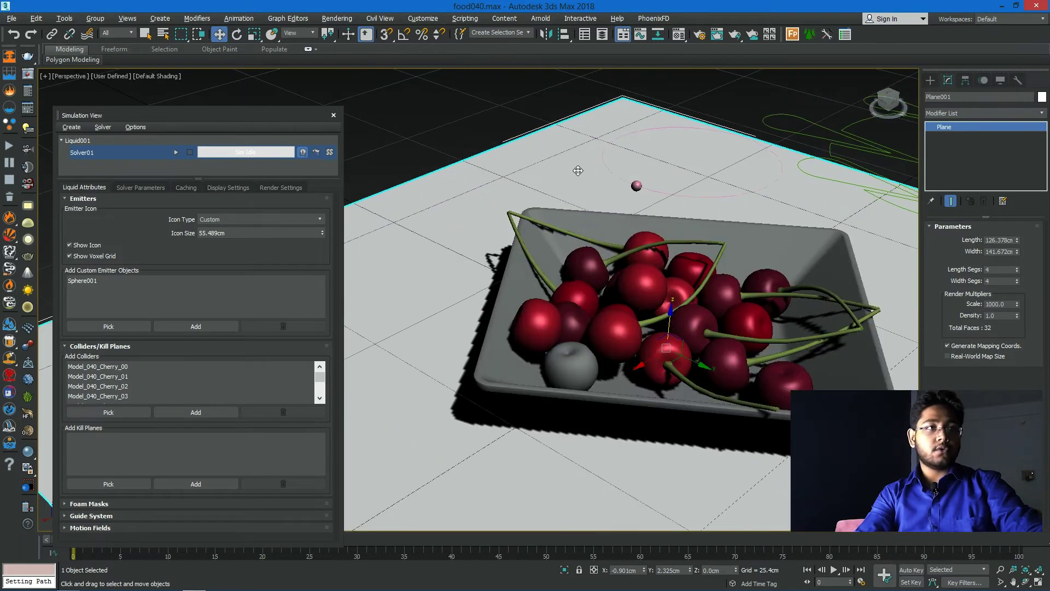
- Load the Chocolate preset from Solver Parameters > Liquid Parameters
click(148, 187)
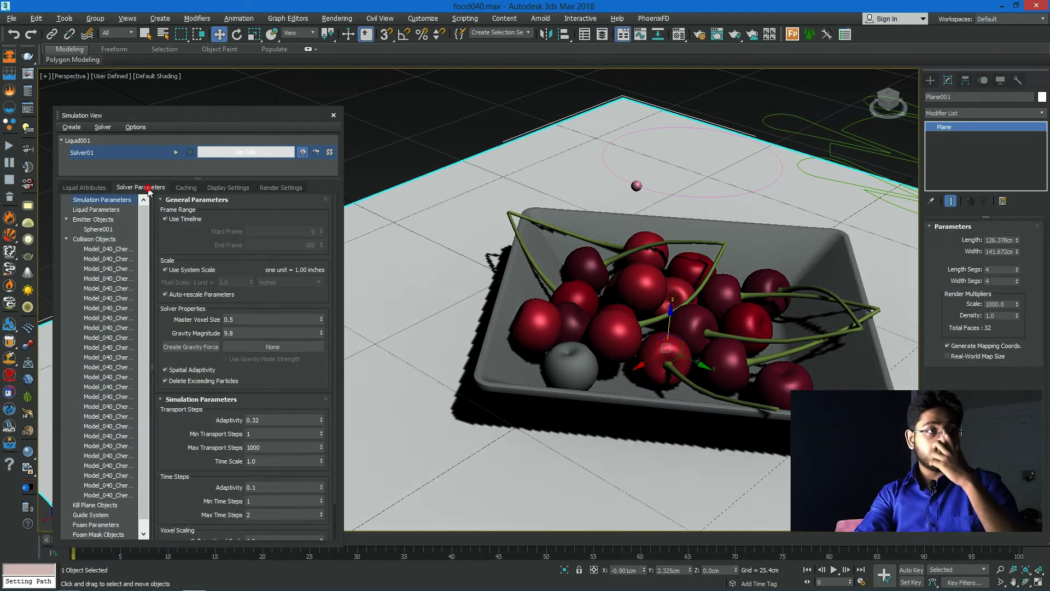
click(95, 211)
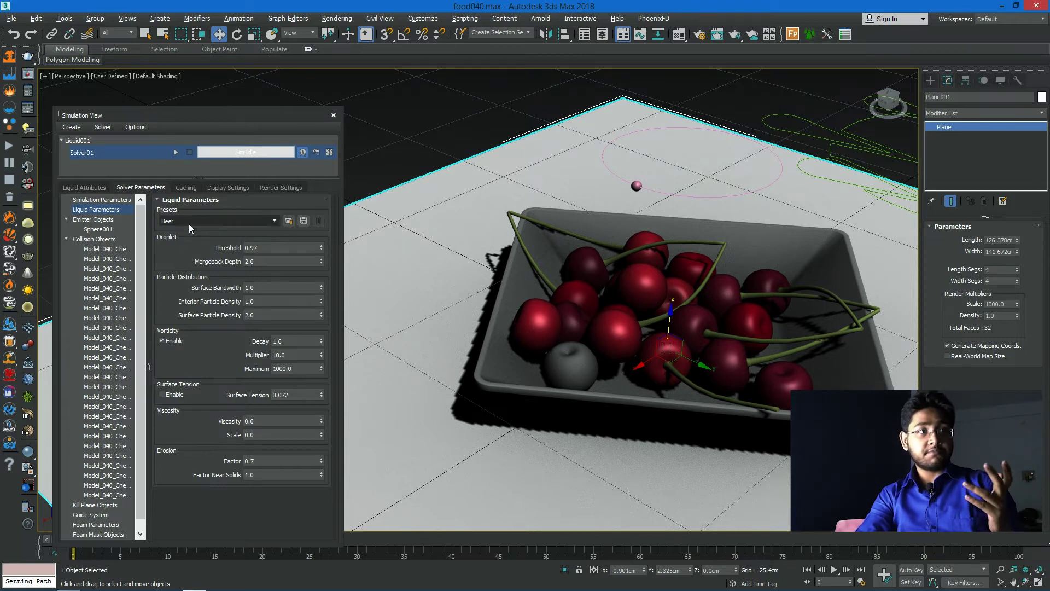
click(190, 224)
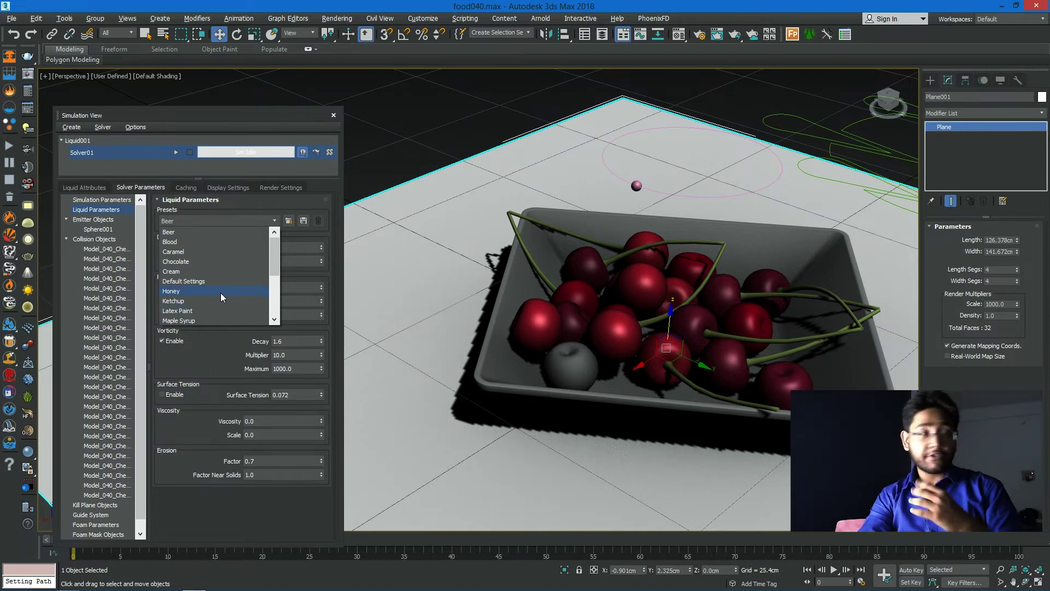
click(190, 262)
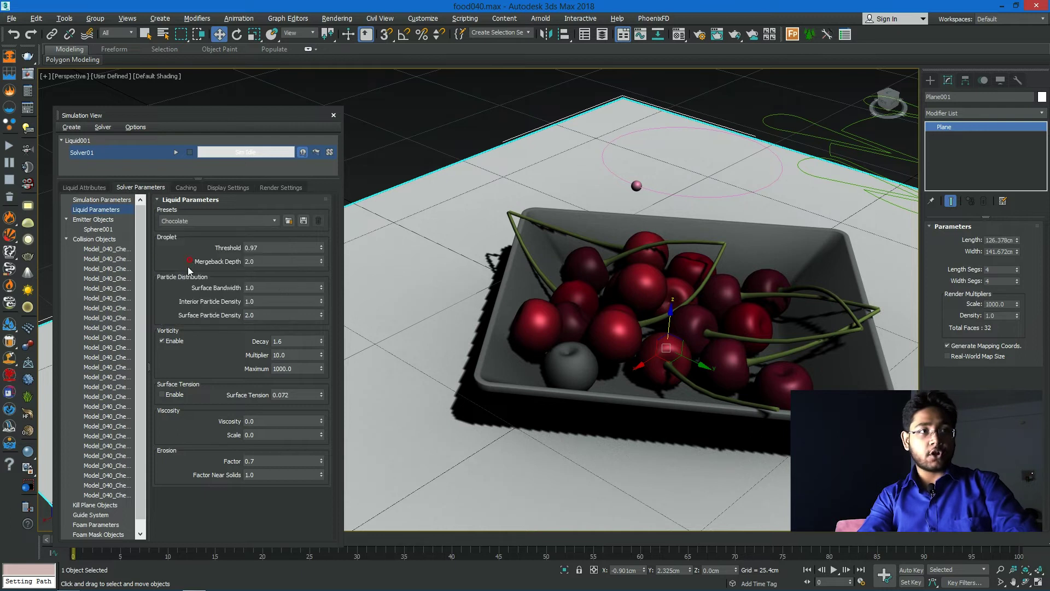
click(287, 223)
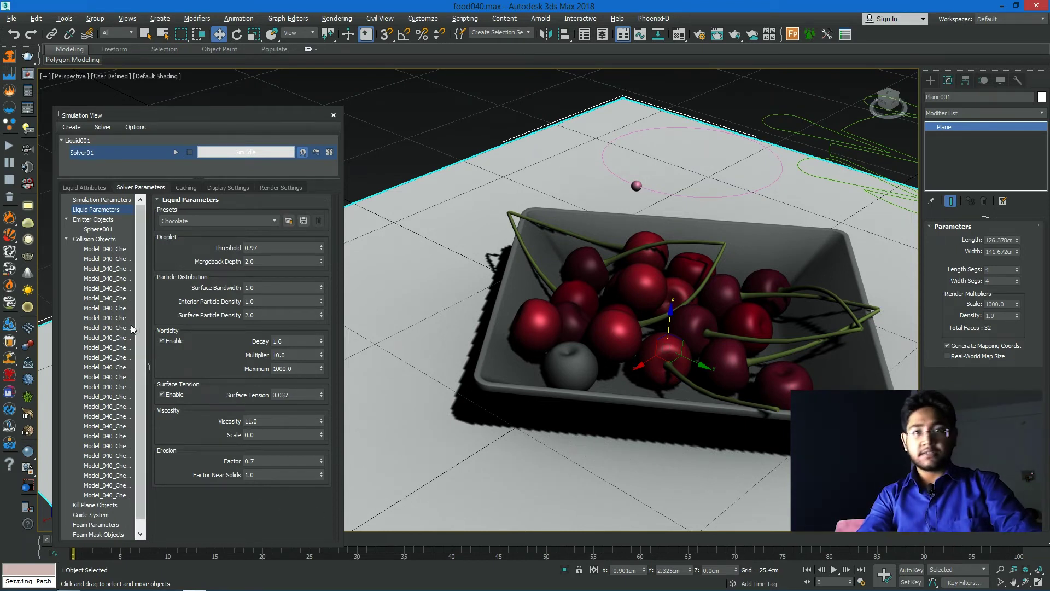
click(98, 200)
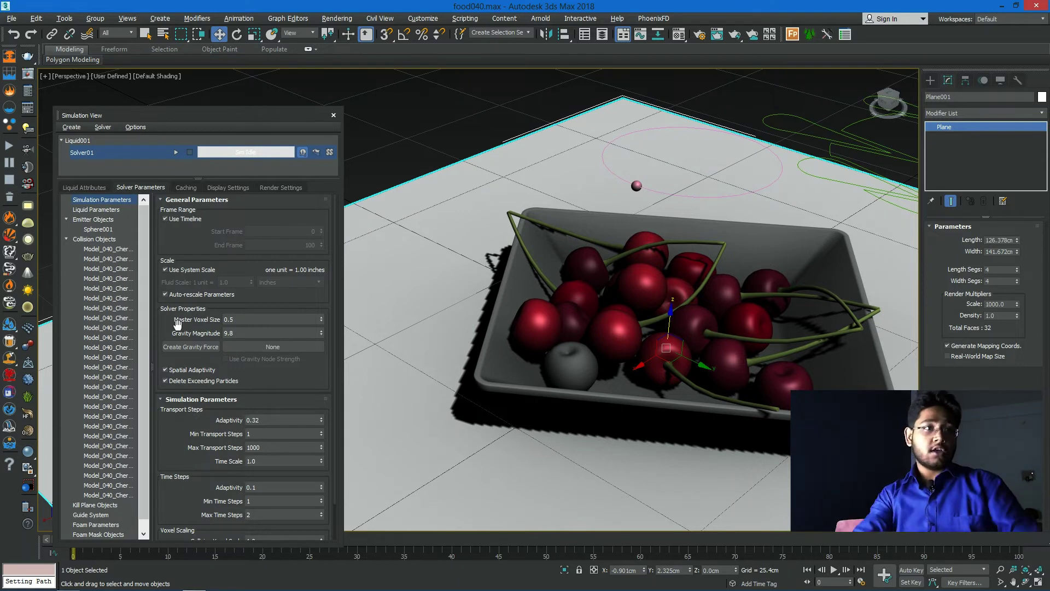
click(236, 318)
text(3)
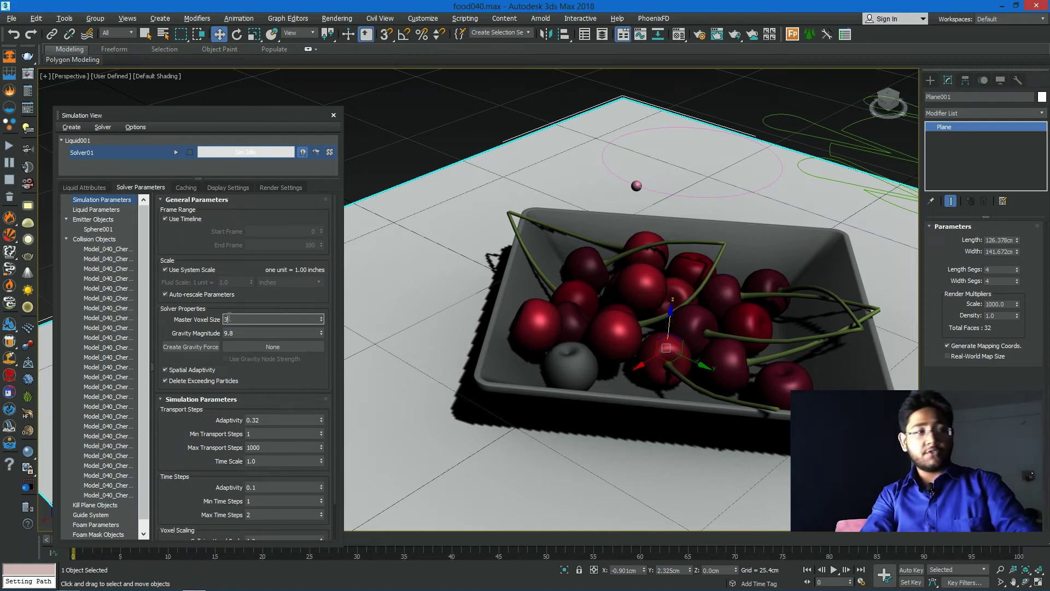
text(0.)
key(Return)
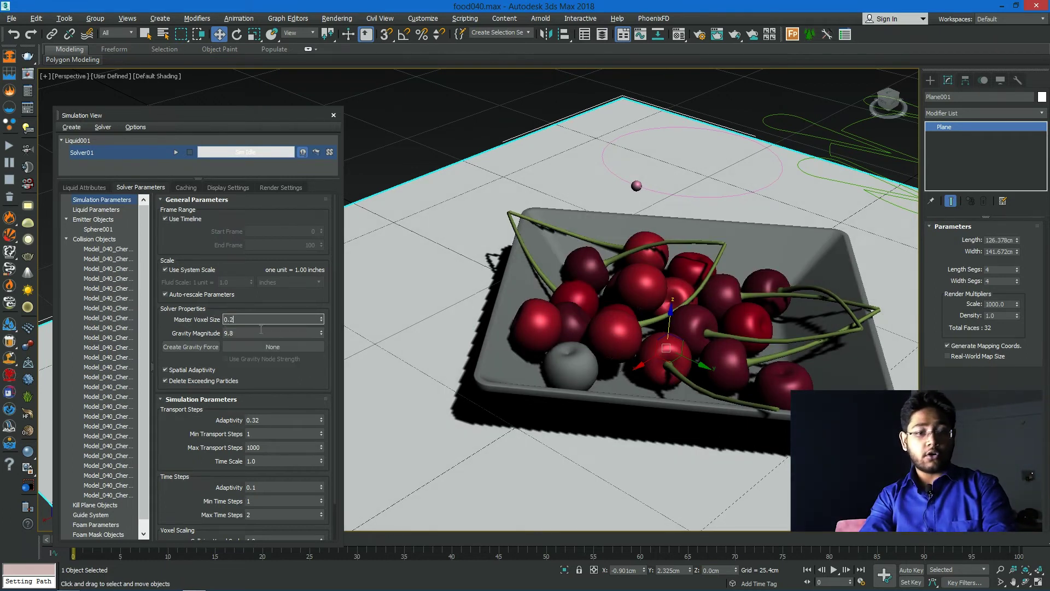
text(1)
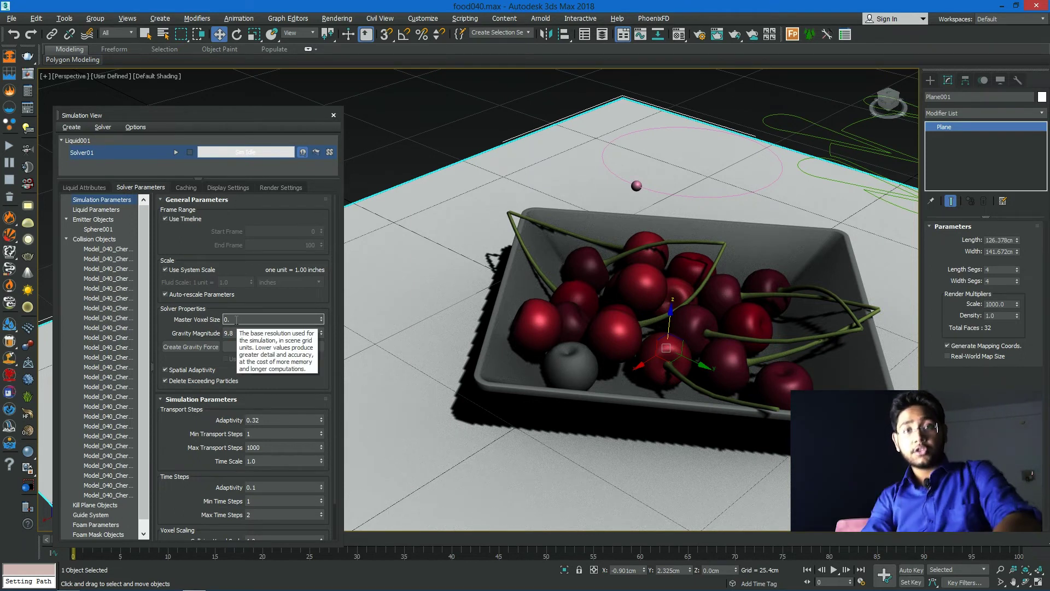
mouse_move(94, 239)
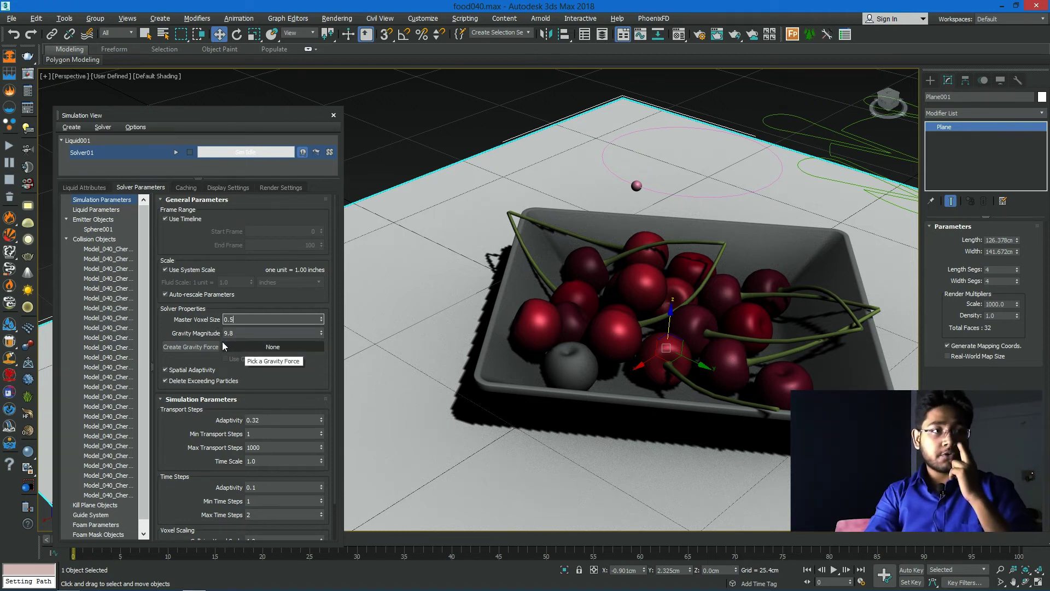
- Check the Collision Objects settings, collapse the cherry list, and show Display Settings
click(96, 240)
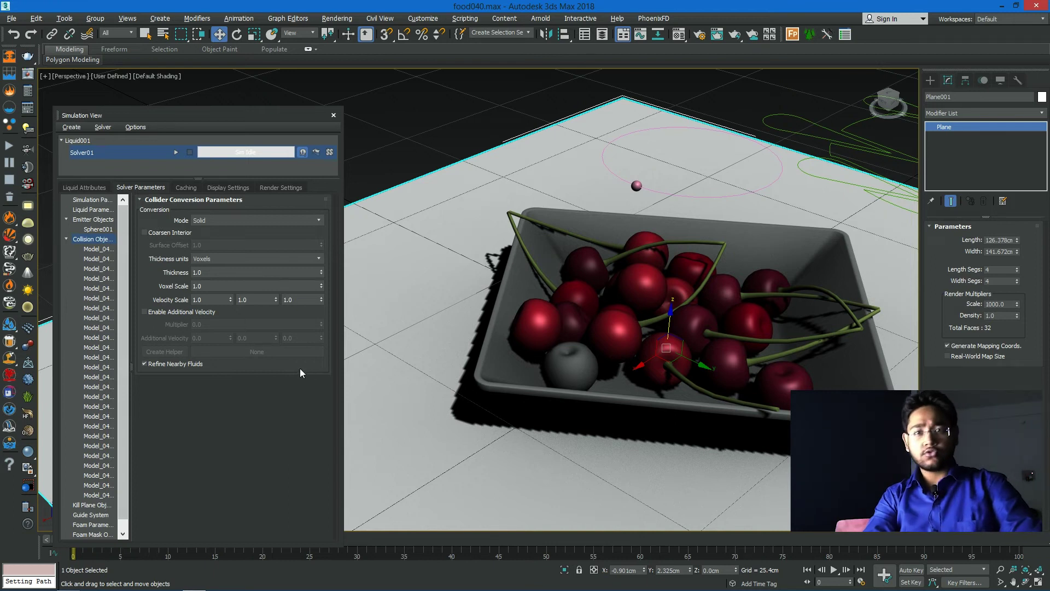
click(67, 239)
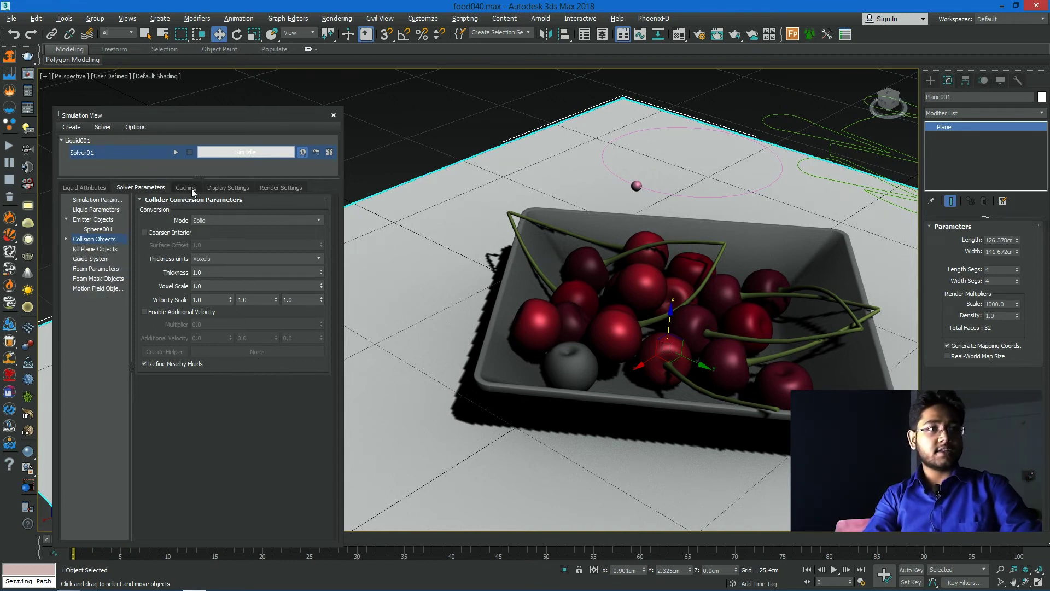
click(219, 190)
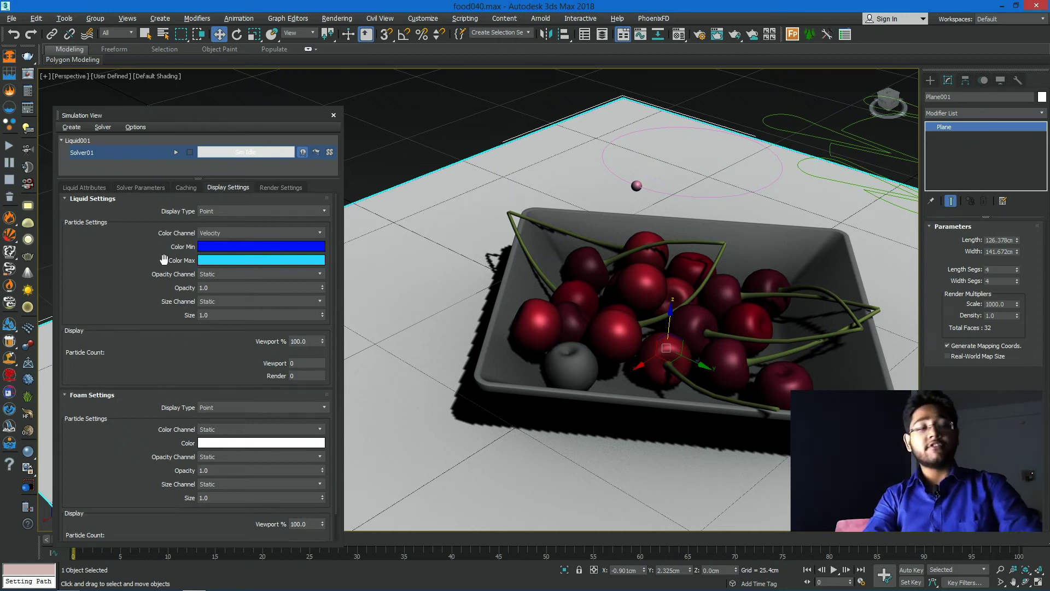
scroll(145, 283, down, 1)
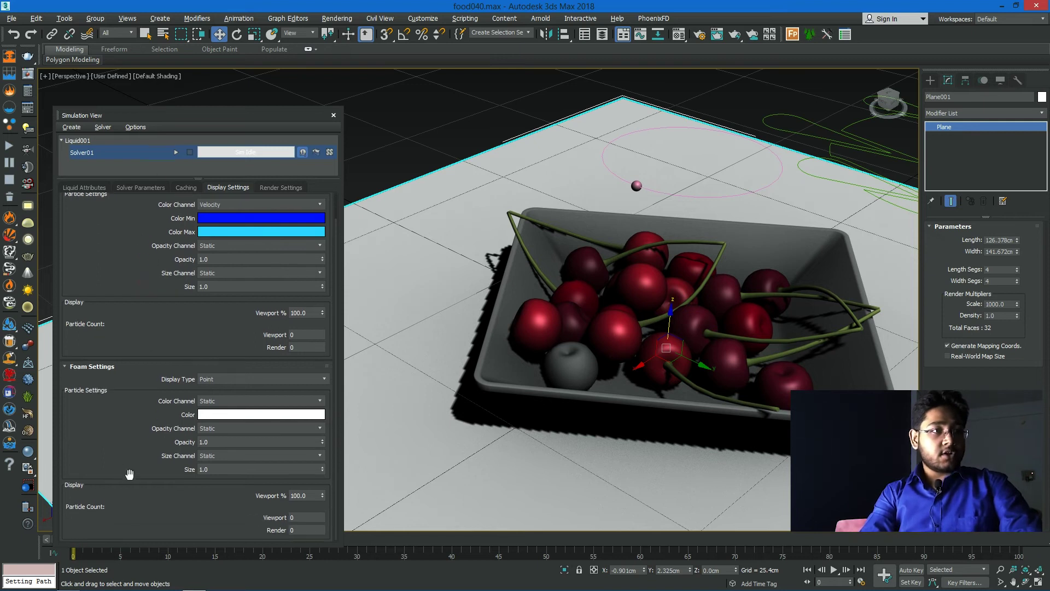
- Set foam Render As to None in the simulation's Render Settings
click(281, 187)
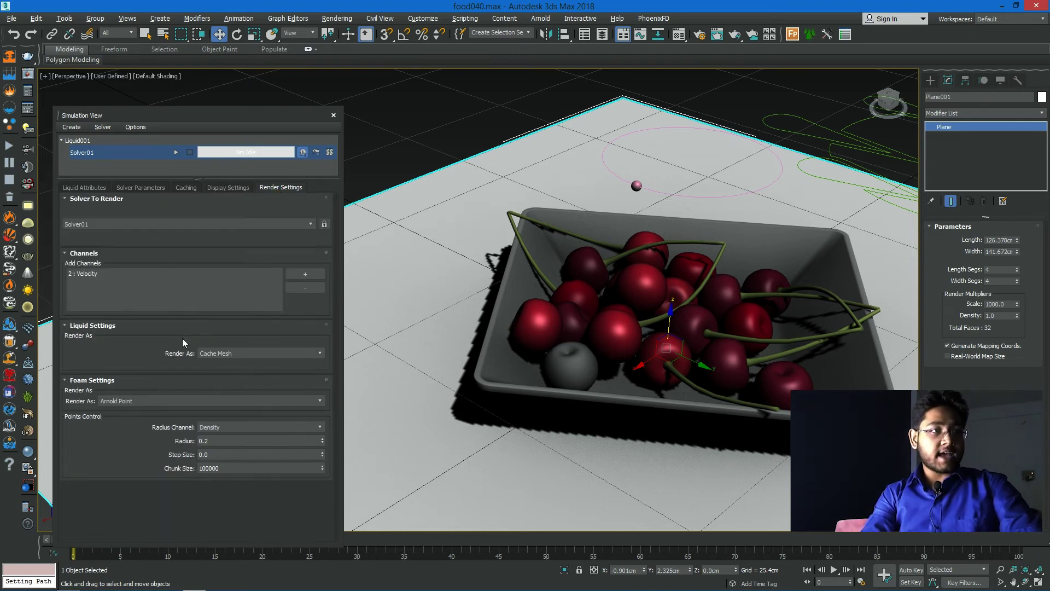
click(117, 401)
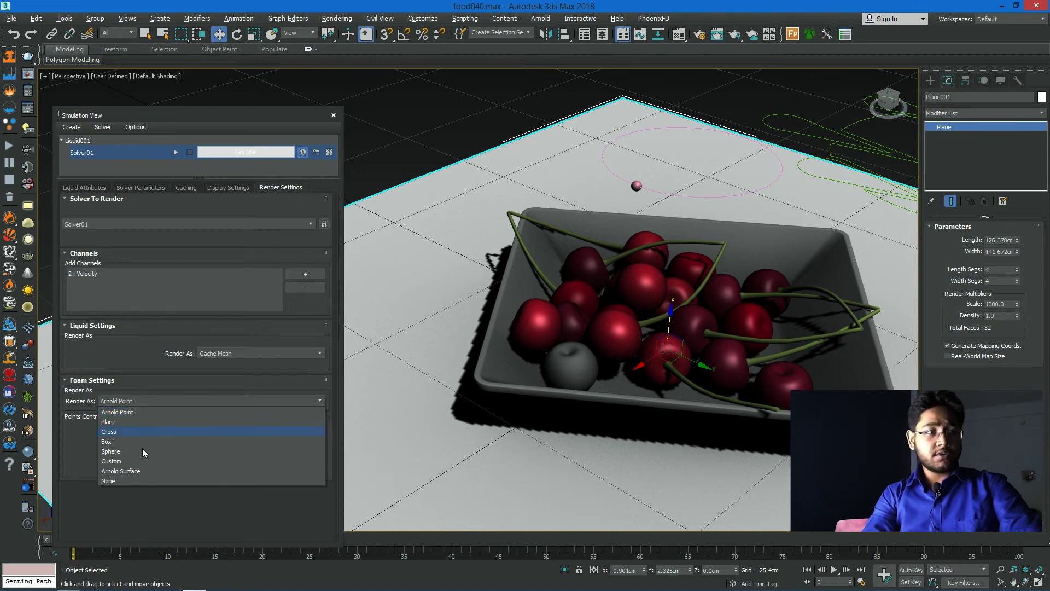
click(140, 481)
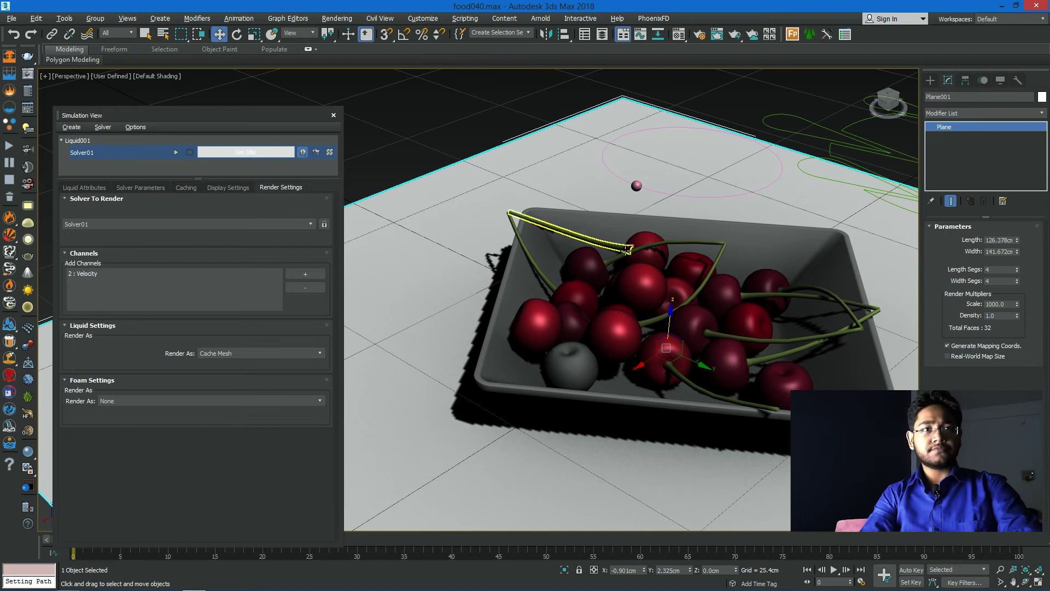
mouse_move(627, 248)
middle_down()
mouse_move(616, 176)
mouse_move(640, 127)
middle_up()
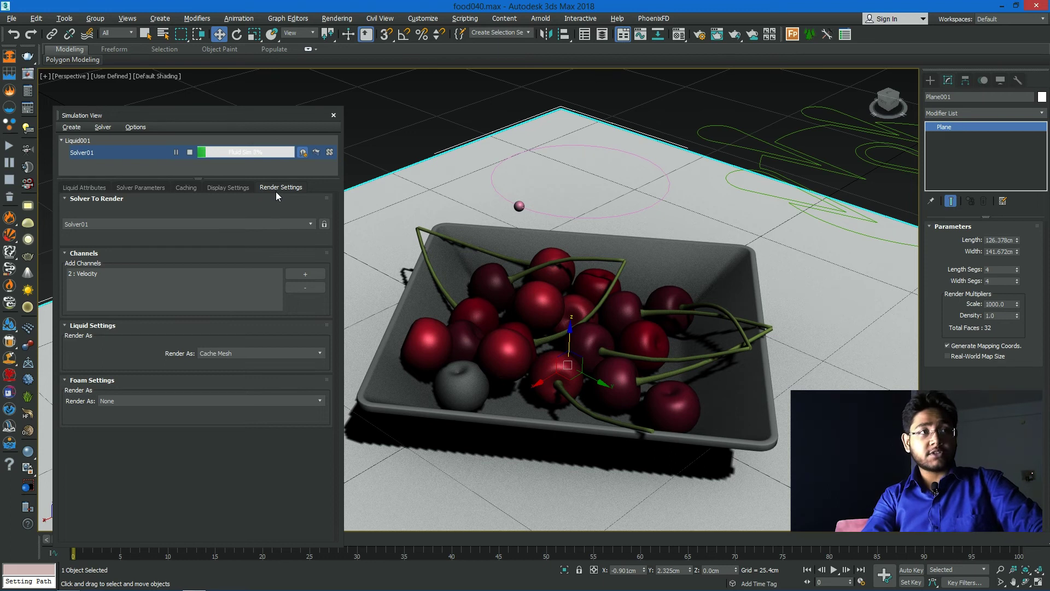
- Pause the solve and scrub the early frames to preview liquid among the cherries
click(175, 152)
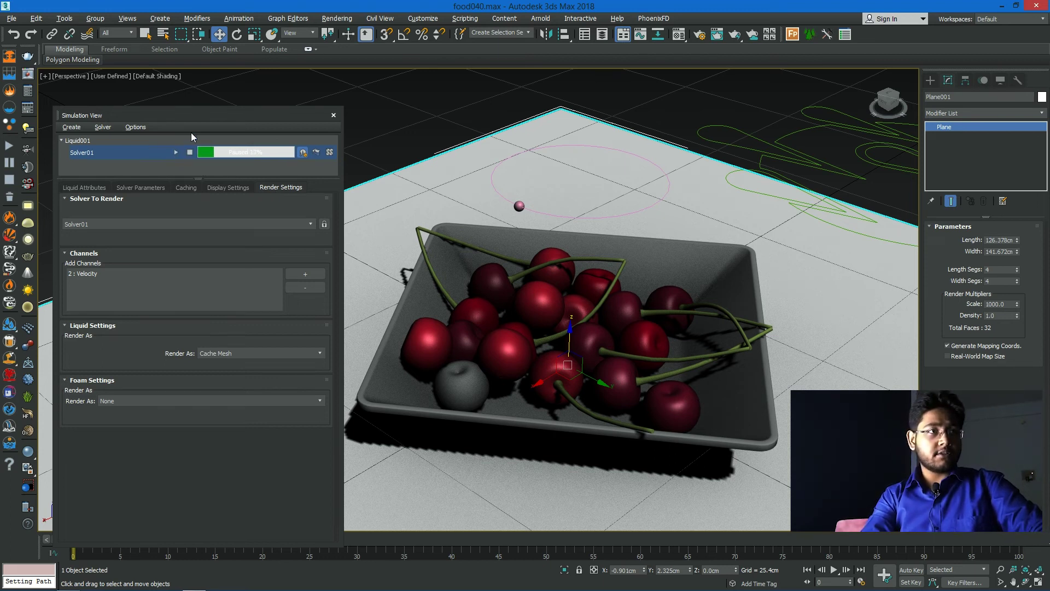
mouse_move(212, 116)
mouse_down()
mouse_move(237, 85)
mouse_move(223, 74)
mouse_up()
drag(101, 542, 224, 566)
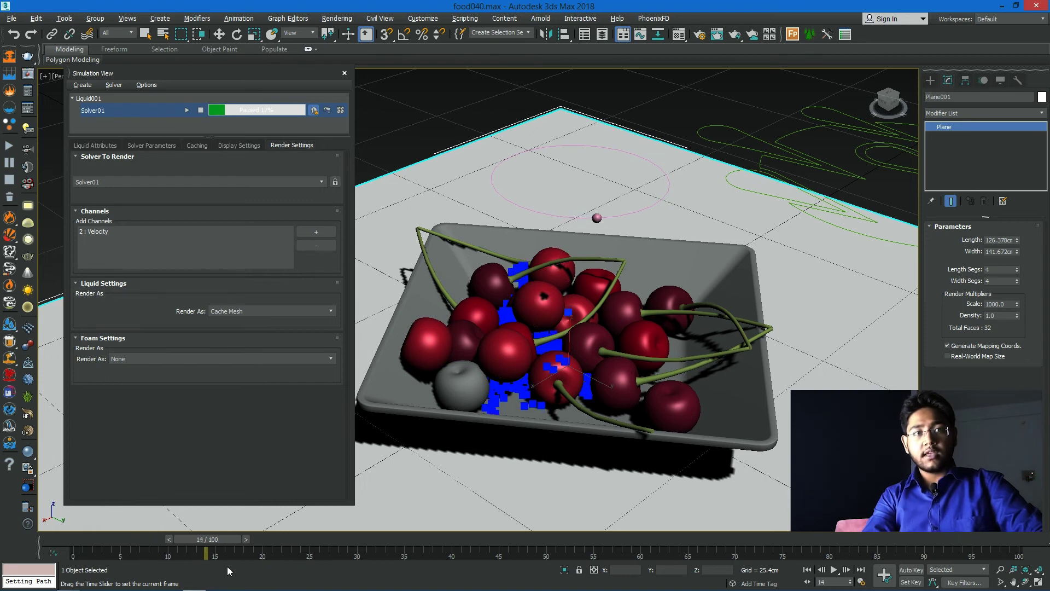
key(w)
mouse_move(530, 381)
alt+middle_down()
mouse_move(524, 408)
mouse_move(499, 370)
alt+middle_up()
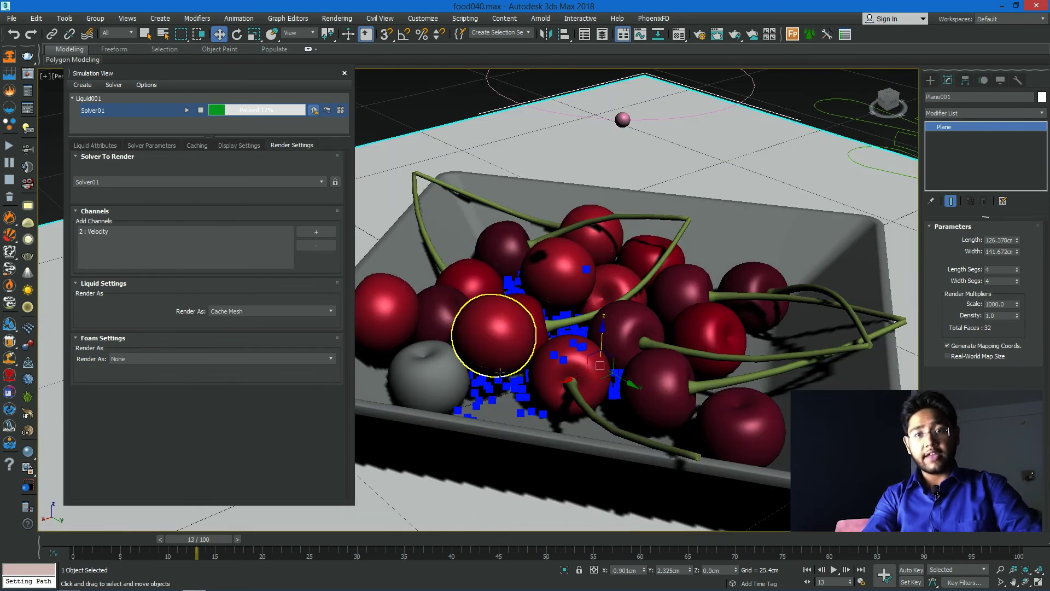
- Resume solving the chocolate simulation from Simulation View
click(187, 110)
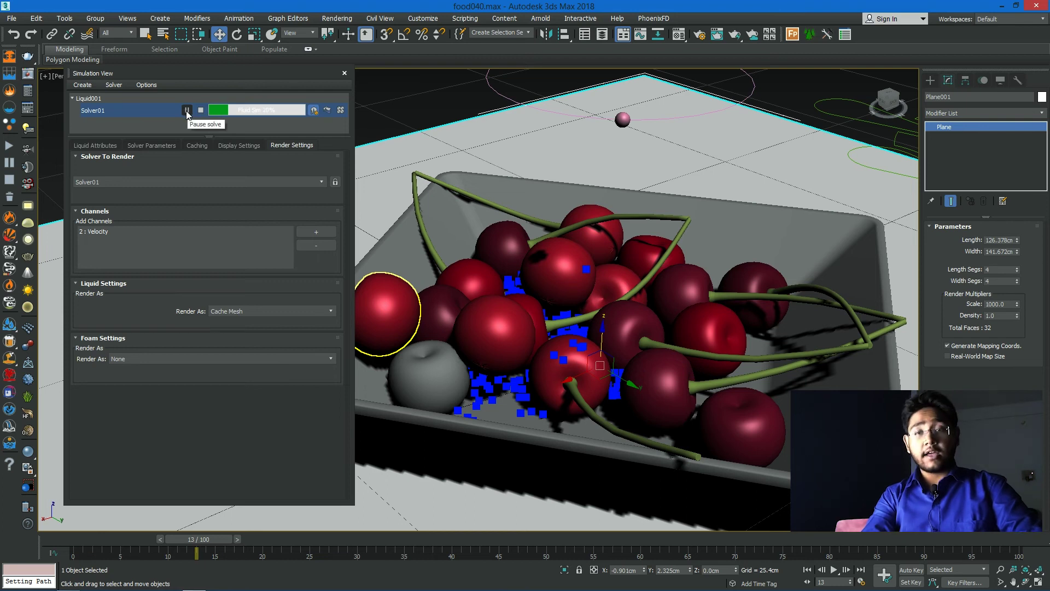